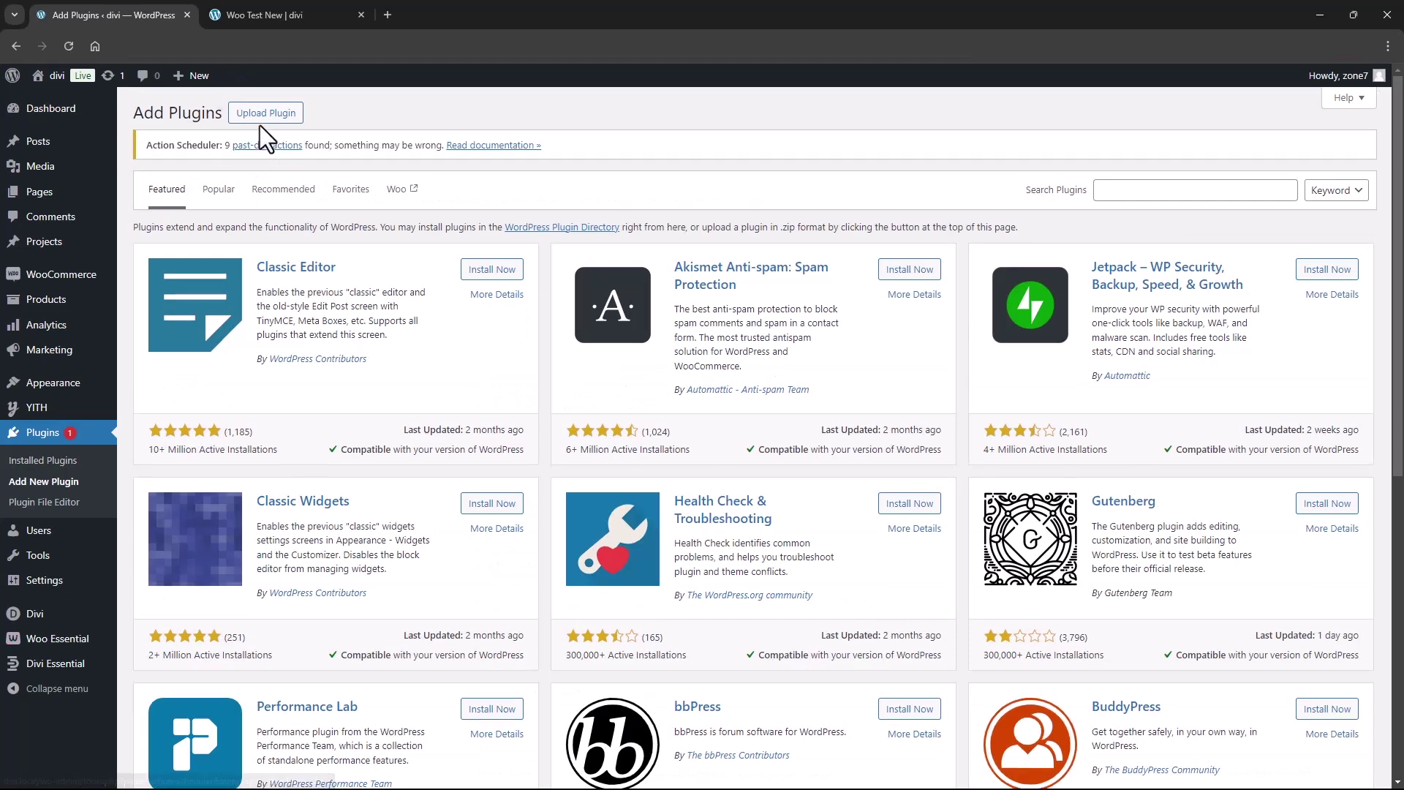
Choose woo-essential-v-3.11.zip as the plugin archive to upload
{"action": "left_click", "coordinate": [260, 115]}
{"action": "left_click", "coordinate": [642, 289]}
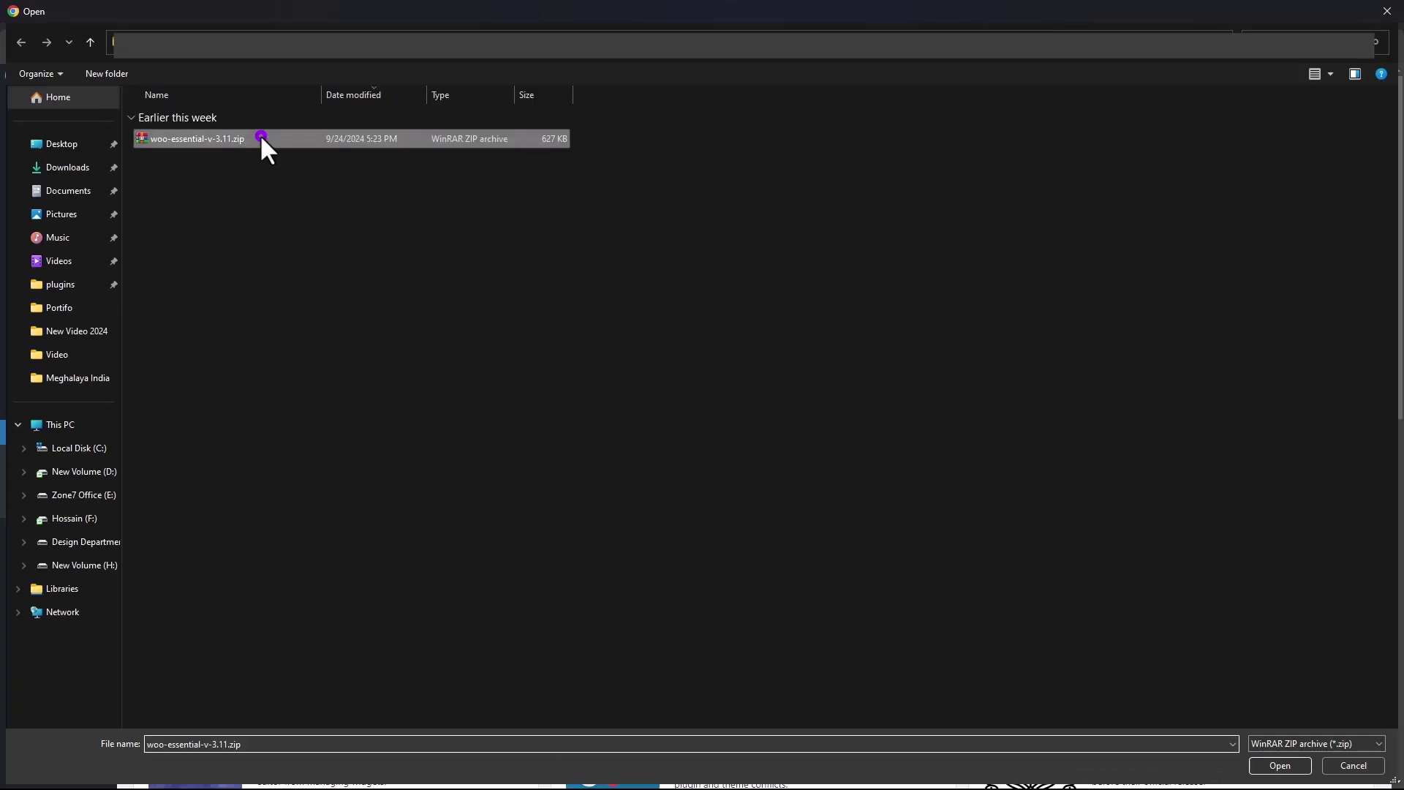
{"action": "double_click", "coordinate": [260, 138]}
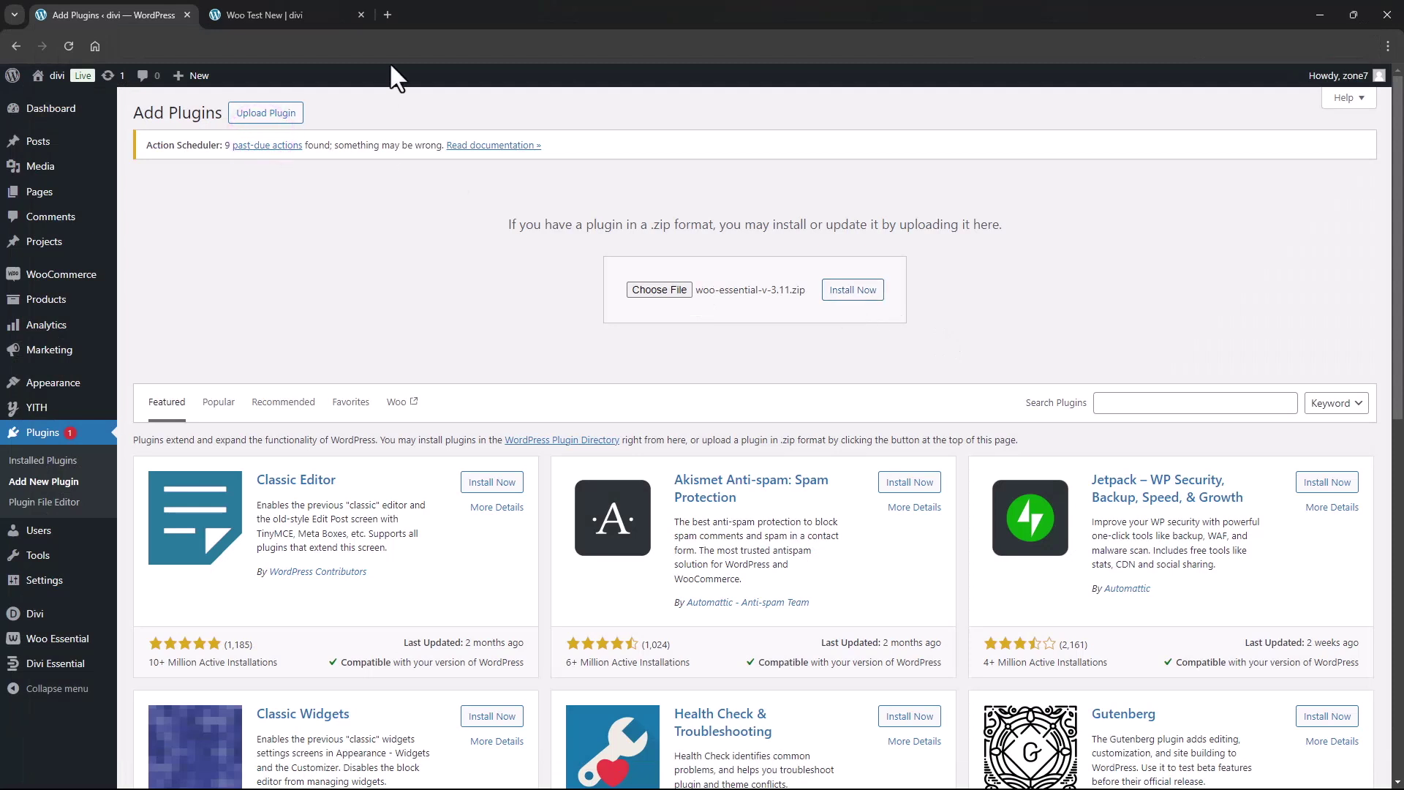
Insert a one-column row on the Woo Test New page and search modules for 'filter'
{"action": "left_click", "coordinate": [312, 13]}
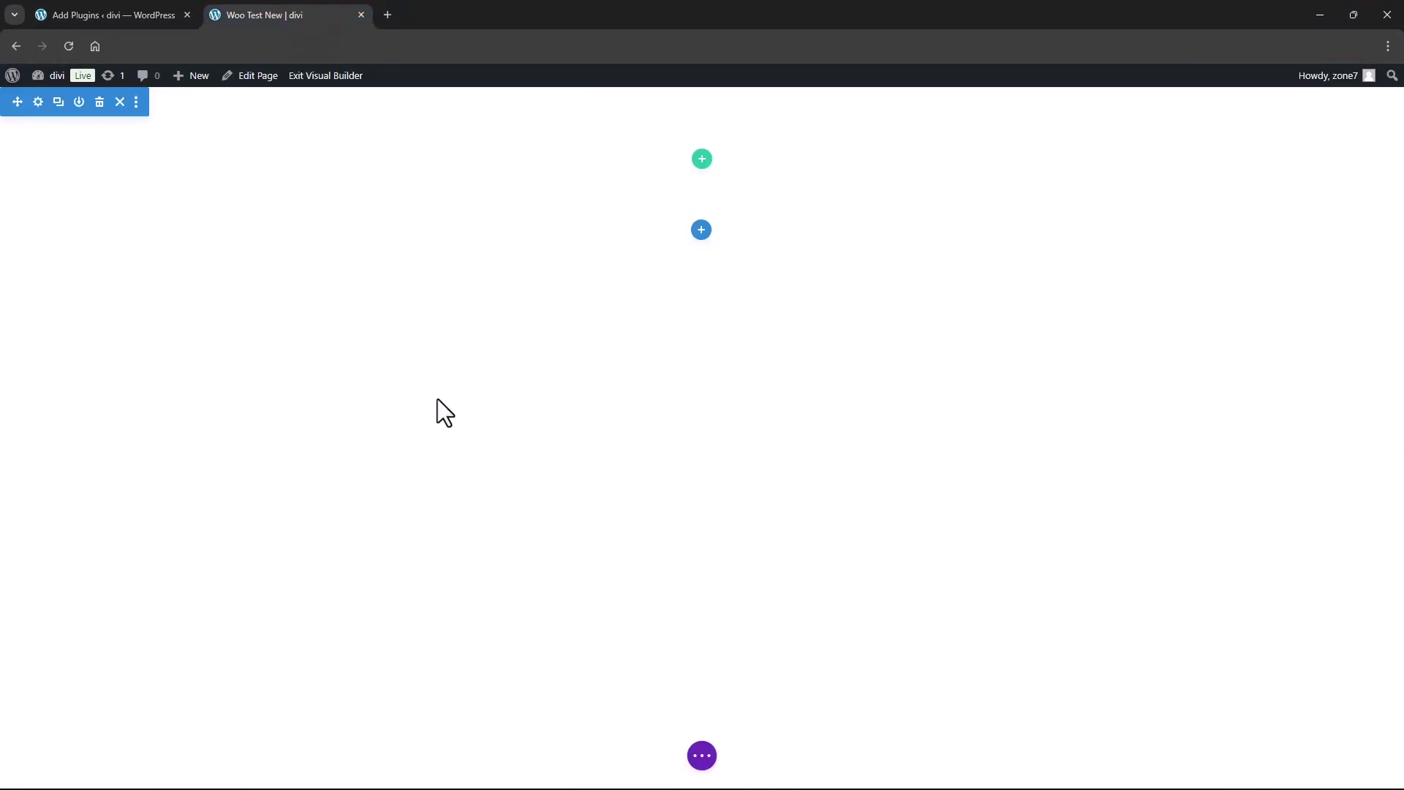
{"action": "left_click", "coordinate": [703, 159]}
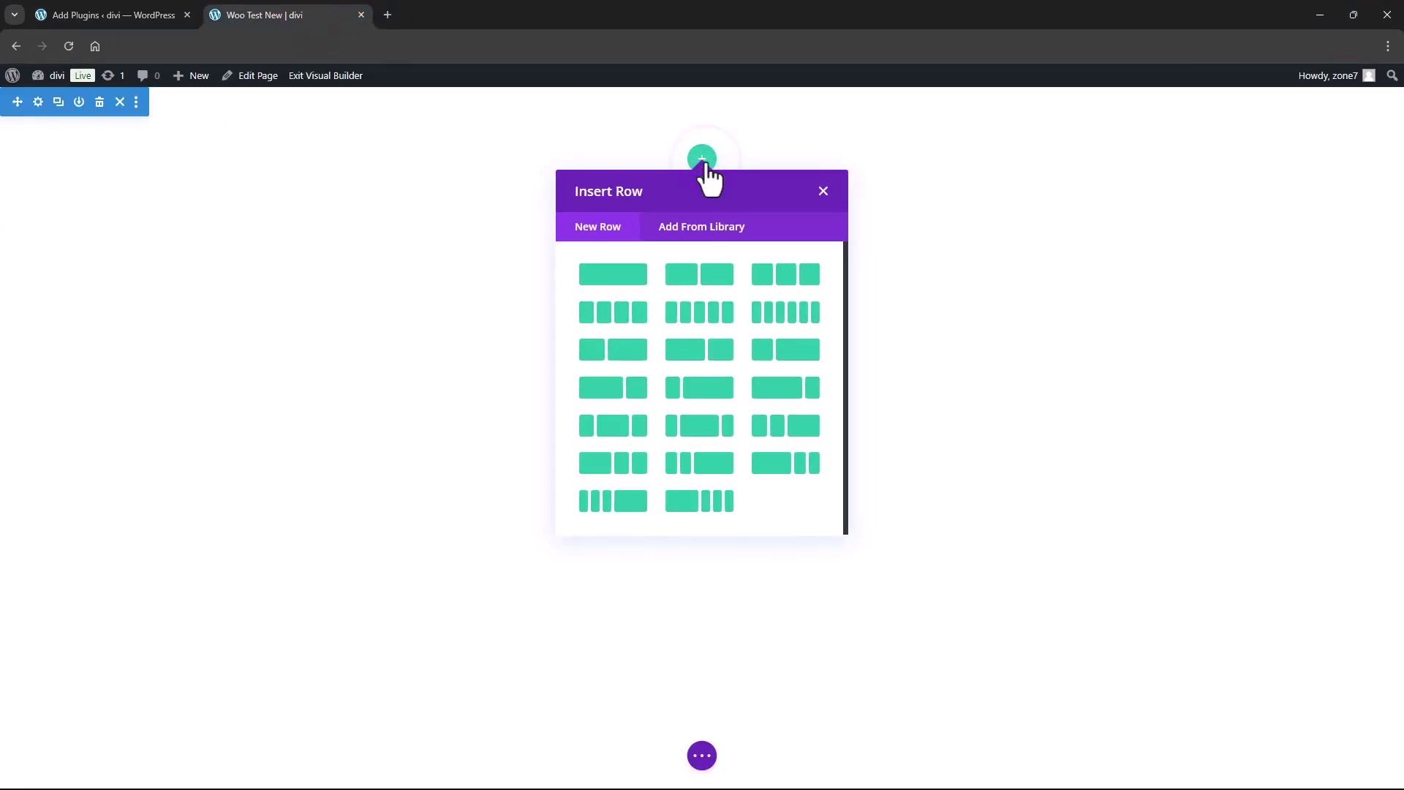
{"action": "left_click", "coordinate": [617, 272]}
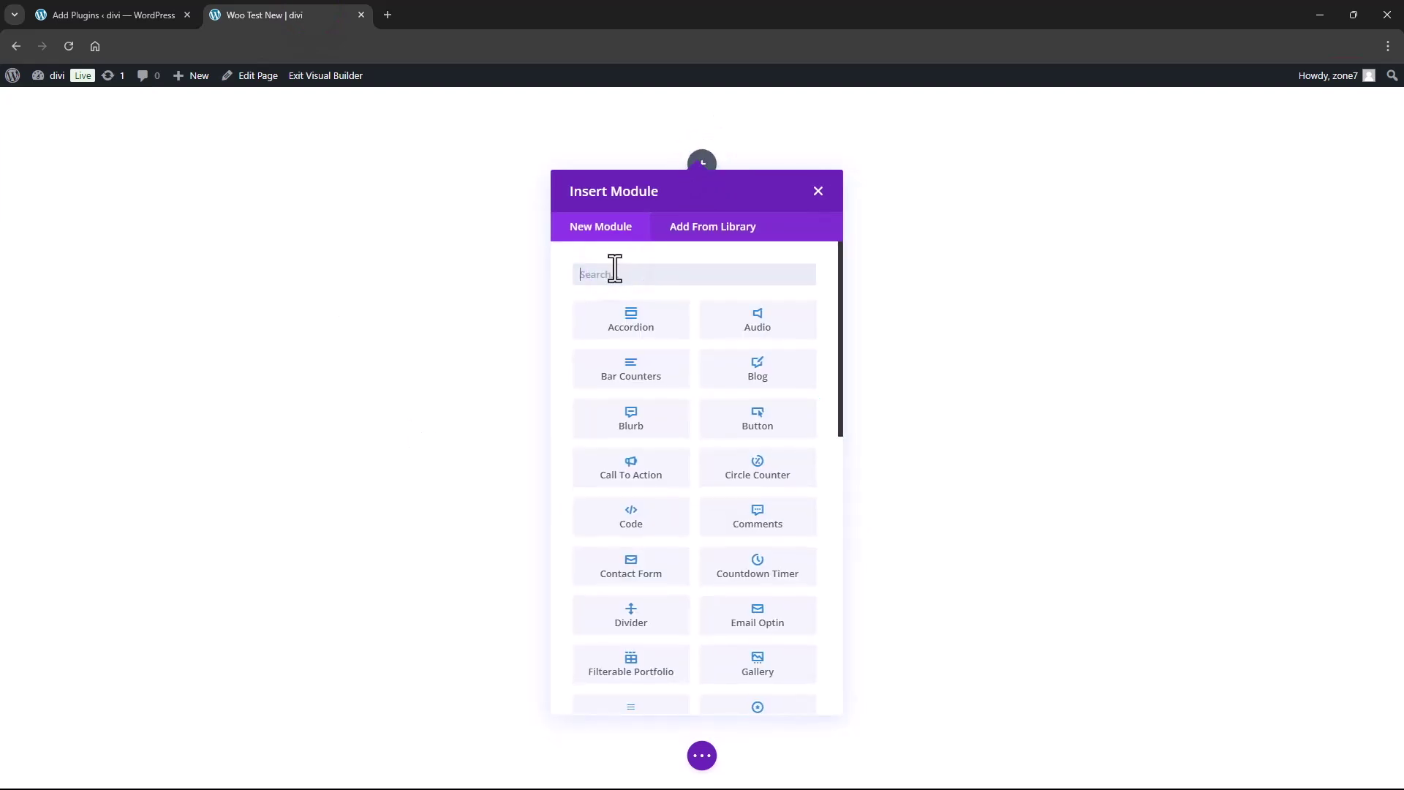
{"action": "type", "text": "filter"}
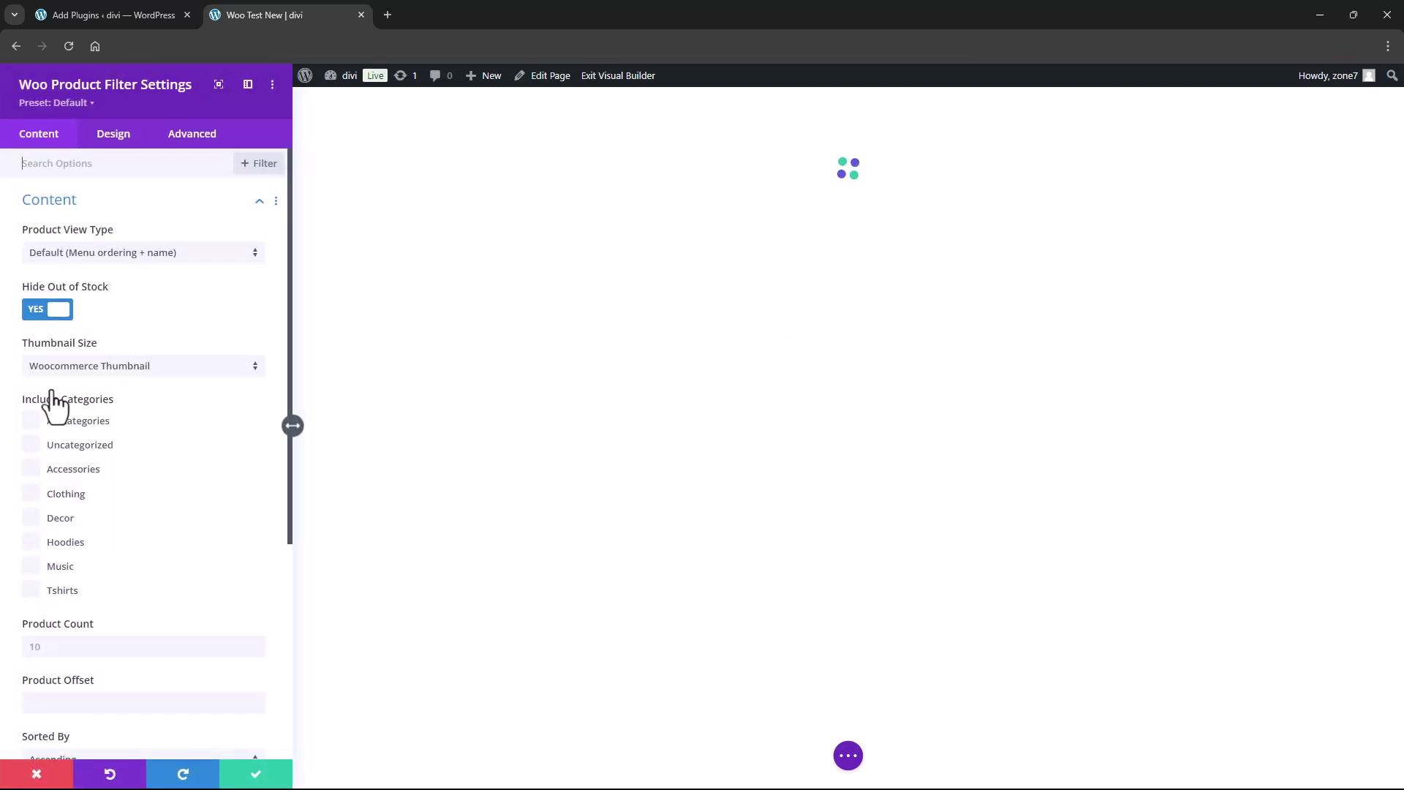
{"action": "mouse_move", "coordinate": [33, 445]}
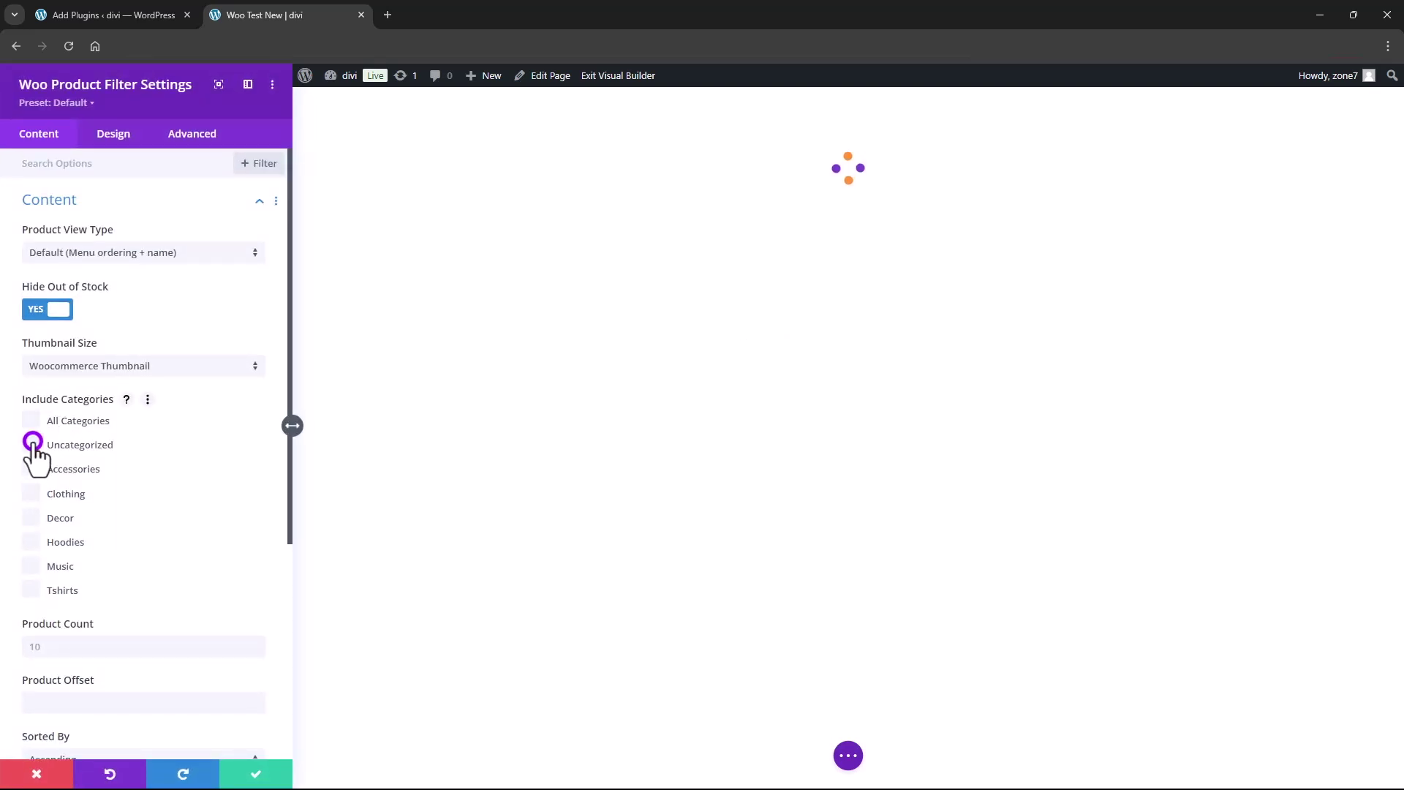
Include the Accessories, Clothing, Decor, Hoodies, Music and Tshirts categories, leaving Uncategorized unticked
{"action": "left_click", "coordinate": [30, 467]}
{"action": "left_click", "coordinate": [33, 494]}
{"action": "left_click", "coordinate": [33, 518]}
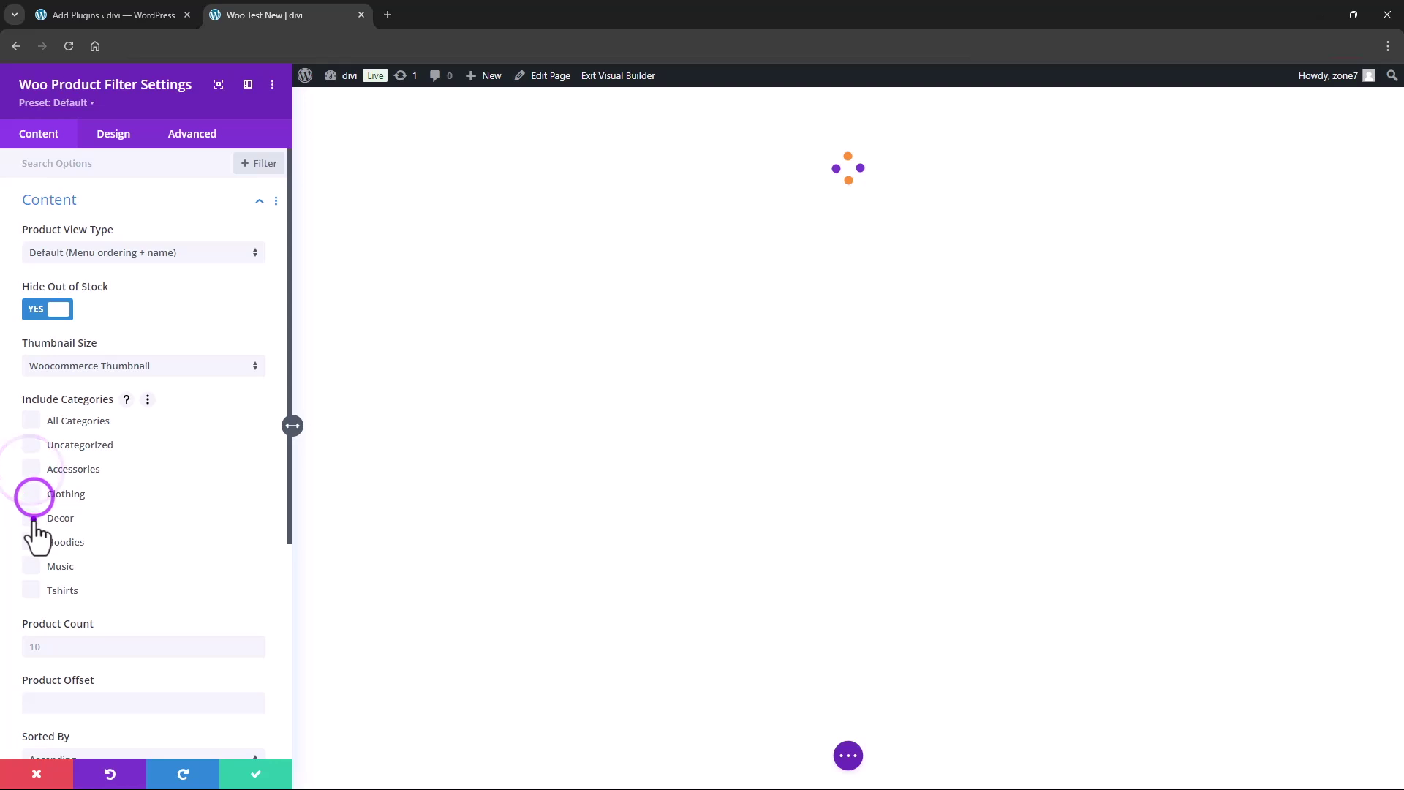
{"action": "left_click", "coordinate": [32, 542]}
{"action": "left_click", "coordinate": [31, 566]}
{"action": "left_click", "coordinate": [32, 590]}
{"action": "left_click", "coordinate": [32, 445]}
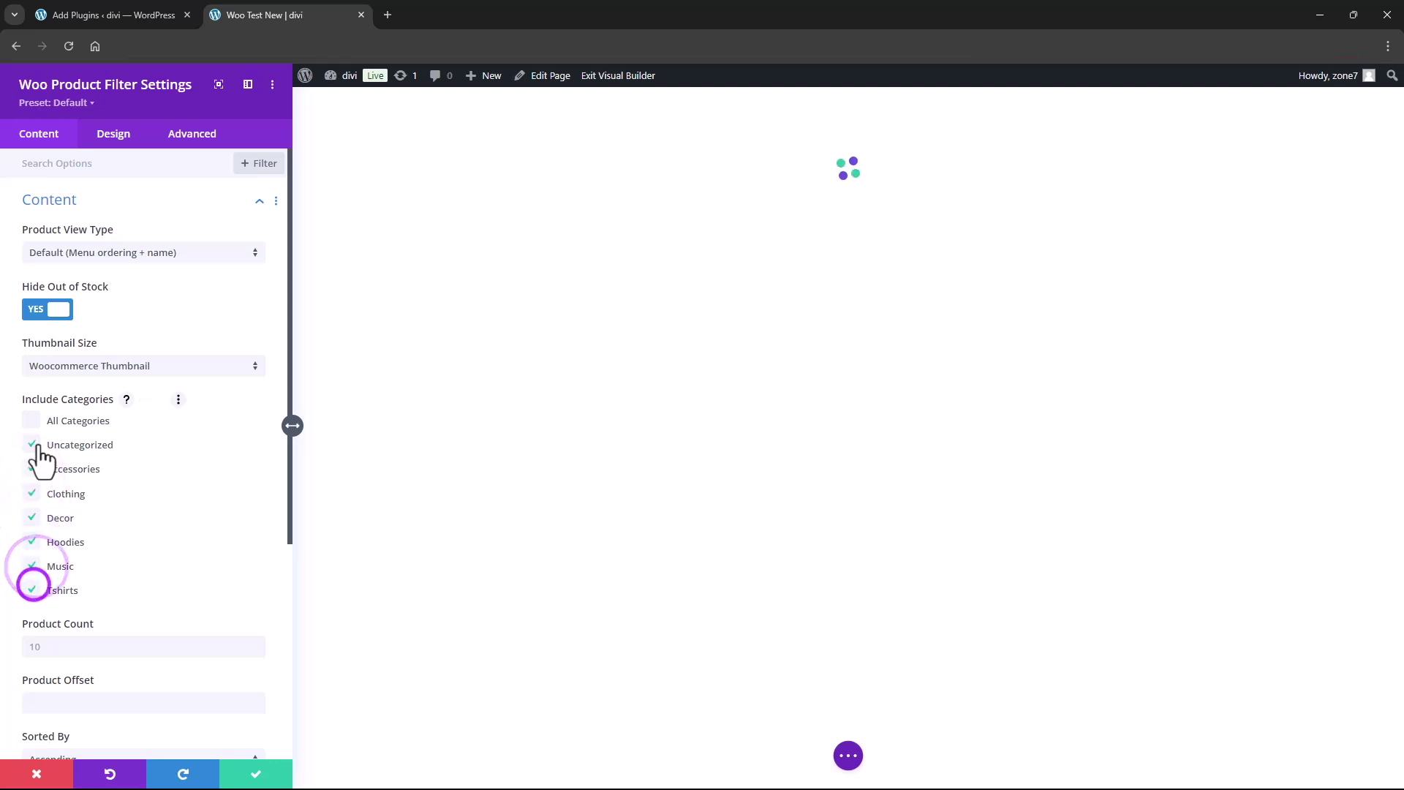
{"action": "left_click", "coordinate": [30, 445]}
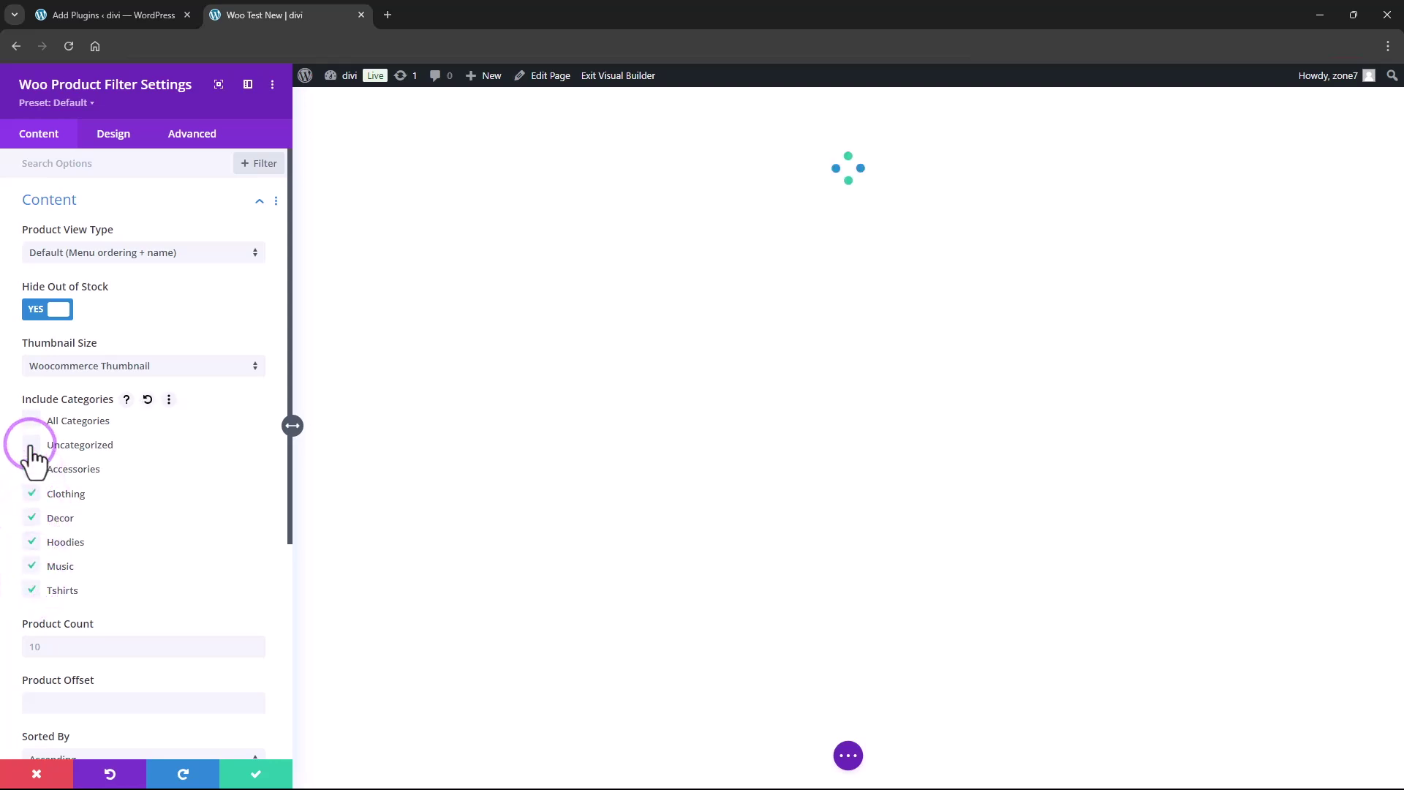
{"action": "scroll", "coordinate": [103, 508], "scroll_direction": "down", "scroll_amount": 2}
{"action": "scroll", "coordinate": [103, 502], "scroll_direction": "down", "scroll_amount": 3}
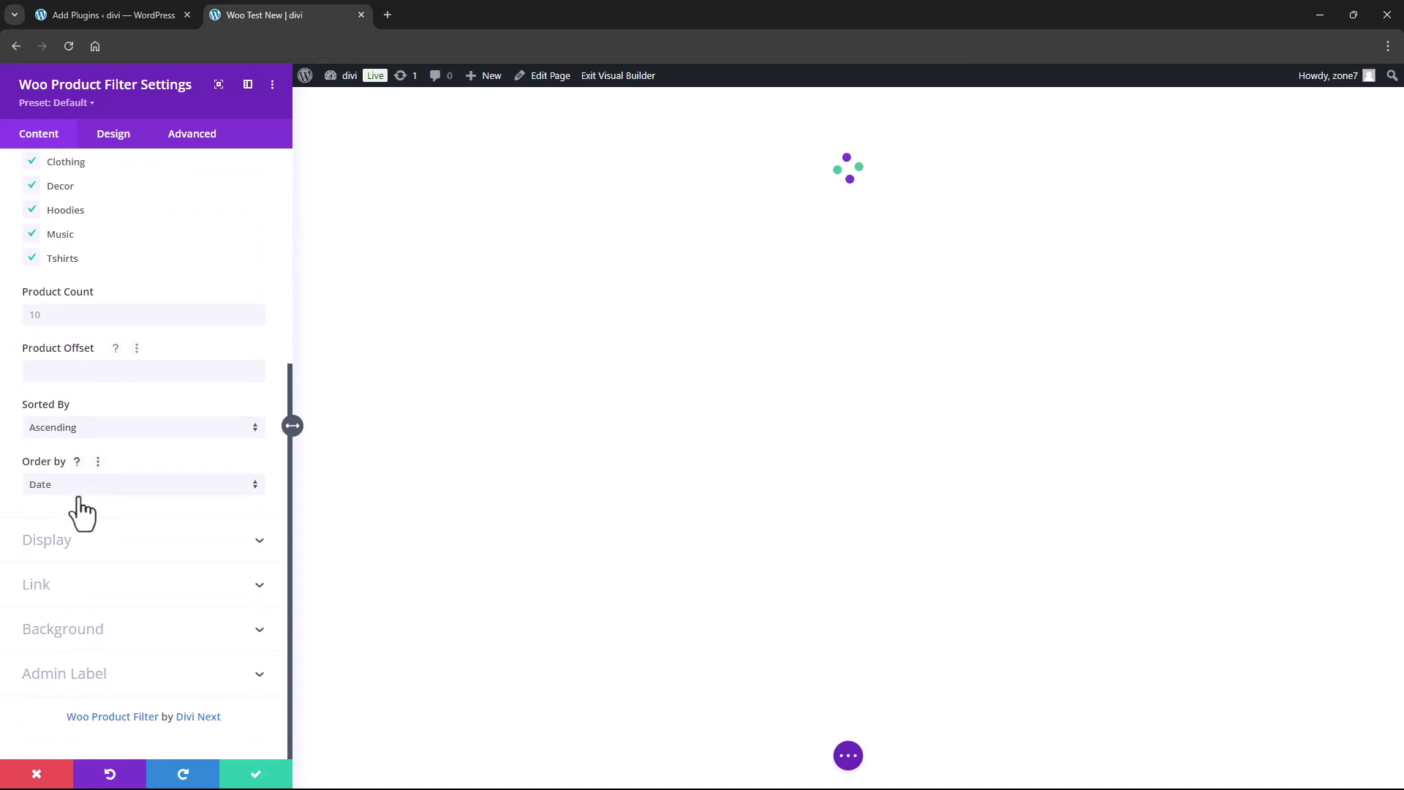
Set the Filter Bar Position to Left, after briefly trying Right
{"action": "left_click", "coordinate": [45, 548]}
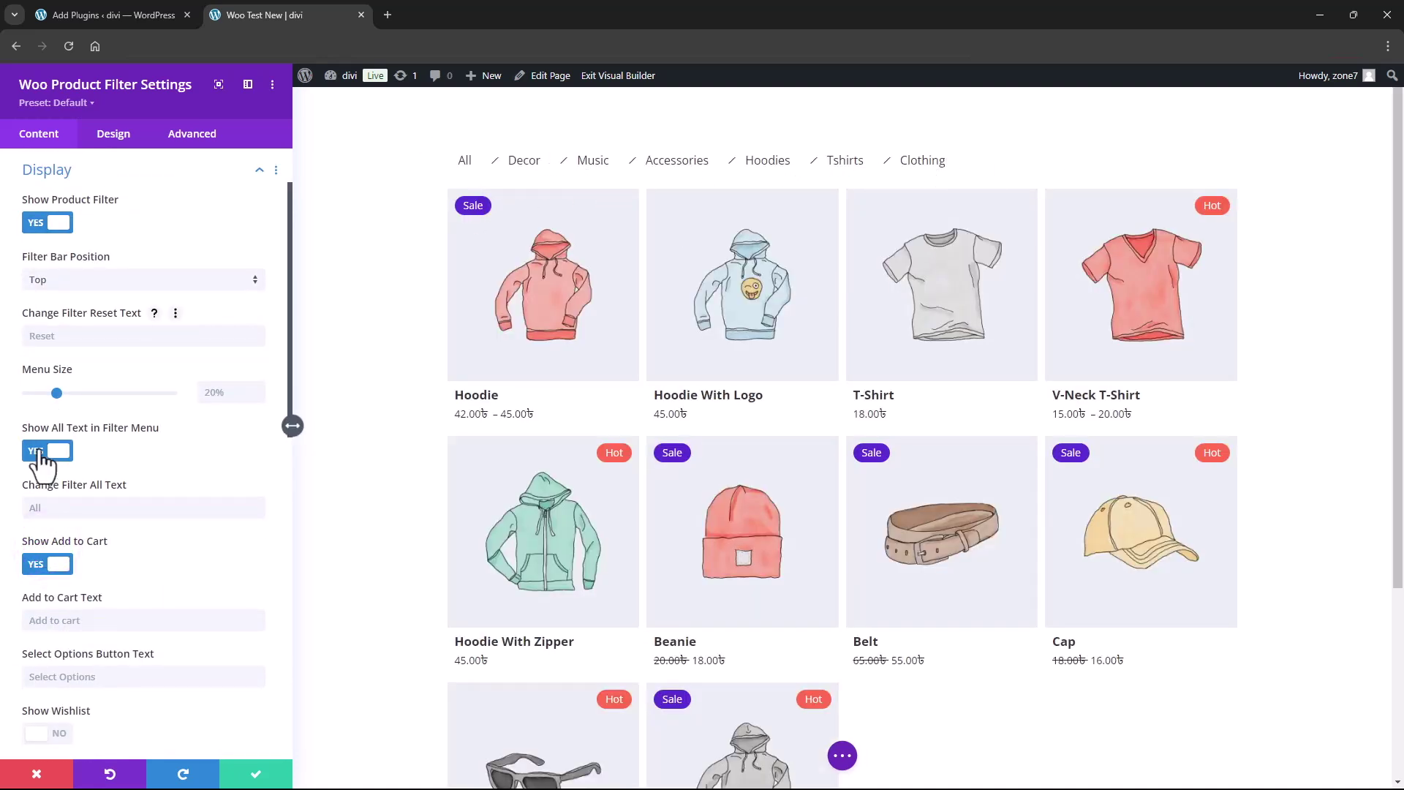
{"action": "scroll", "coordinate": [50, 343], "scroll_direction": "up", "scroll_amount": 2}
{"action": "left_click", "coordinate": [52, 361]}
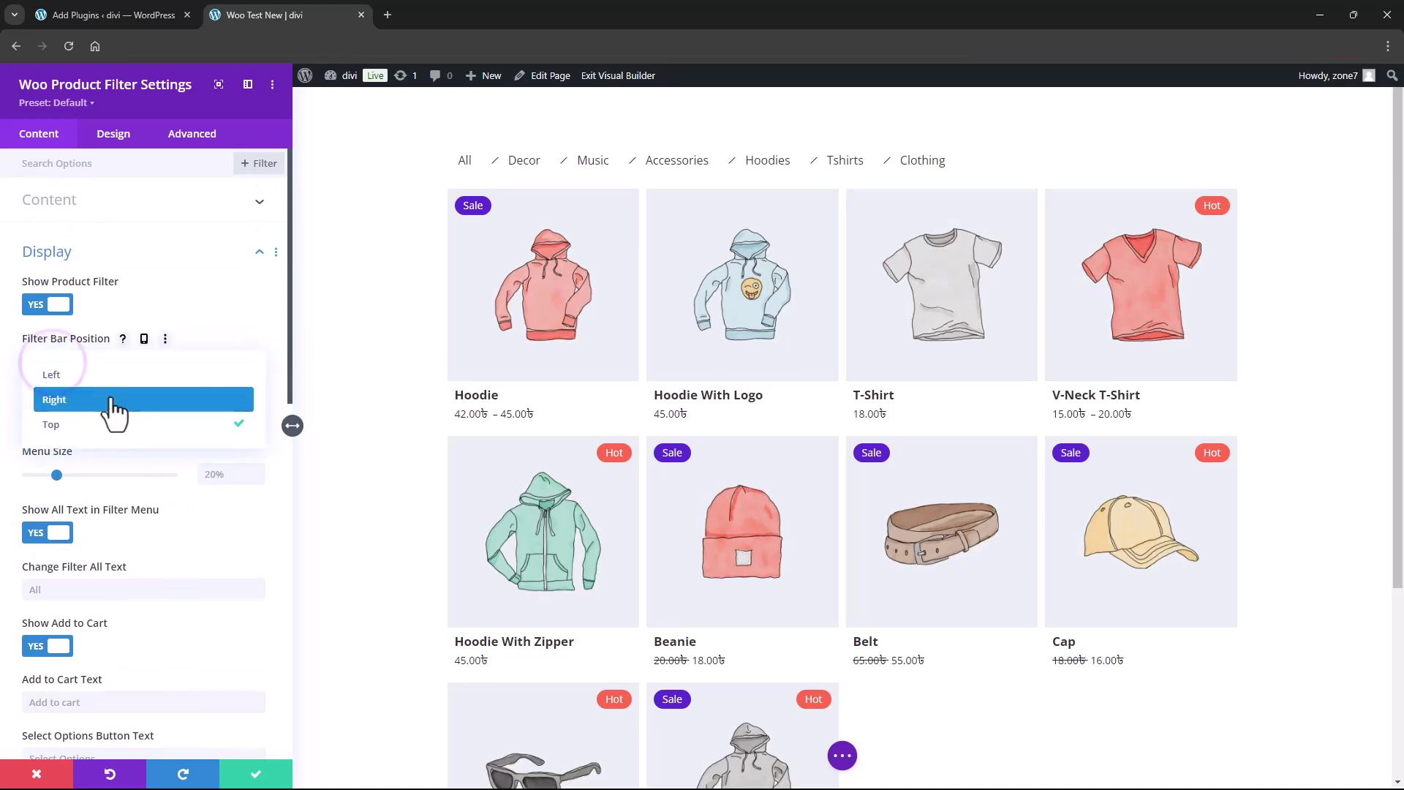
{"action": "left_click", "coordinate": [86, 397]}
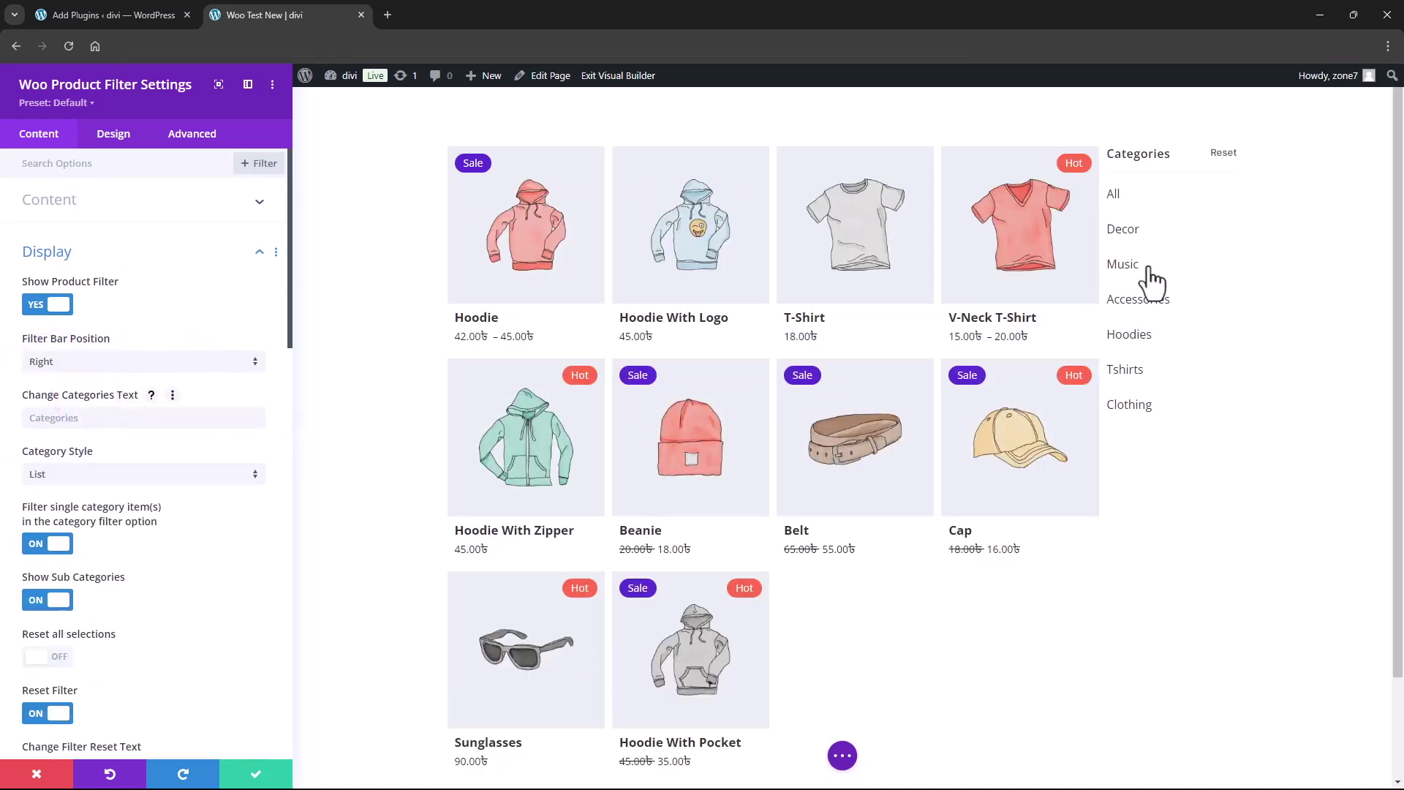
{"action": "left_click", "coordinate": [58, 364]}
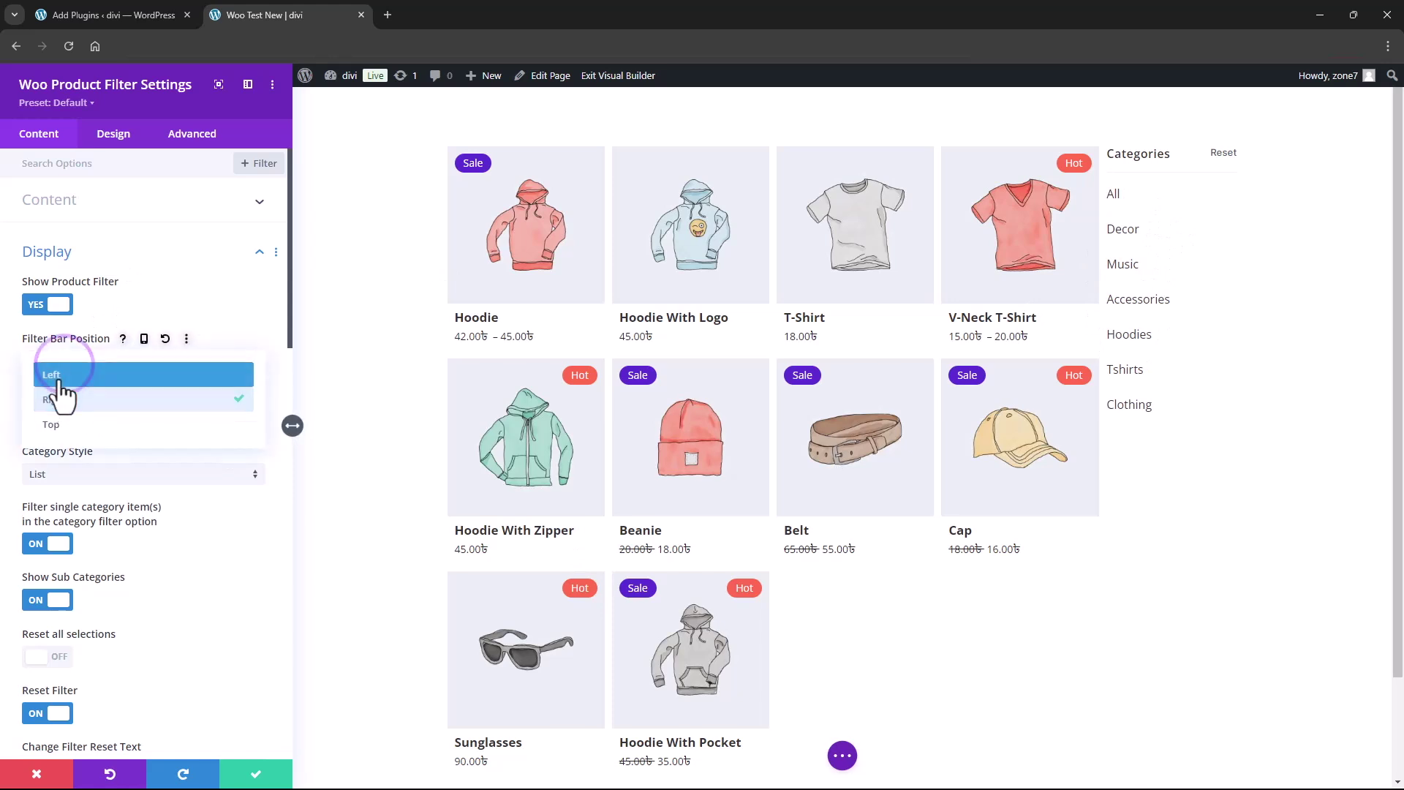
{"action": "left_click", "coordinate": [57, 375]}
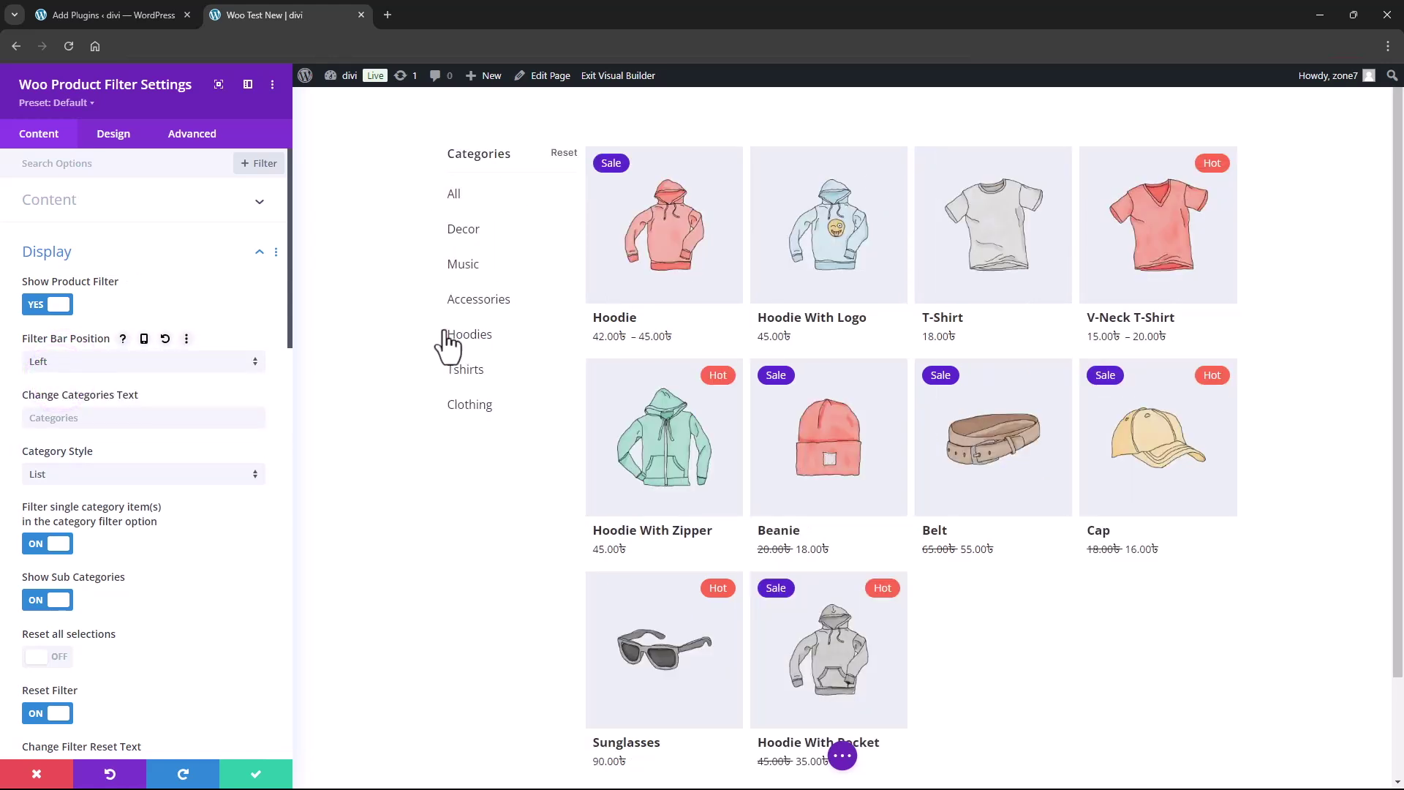
Turn on Reset all selections and Filter by Rating
{"action": "scroll", "coordinate": [103, 556], "scroll_direction": "down", "scroll_amount": 3}
{"action": "left_click", "coordinate": [51, 437]}
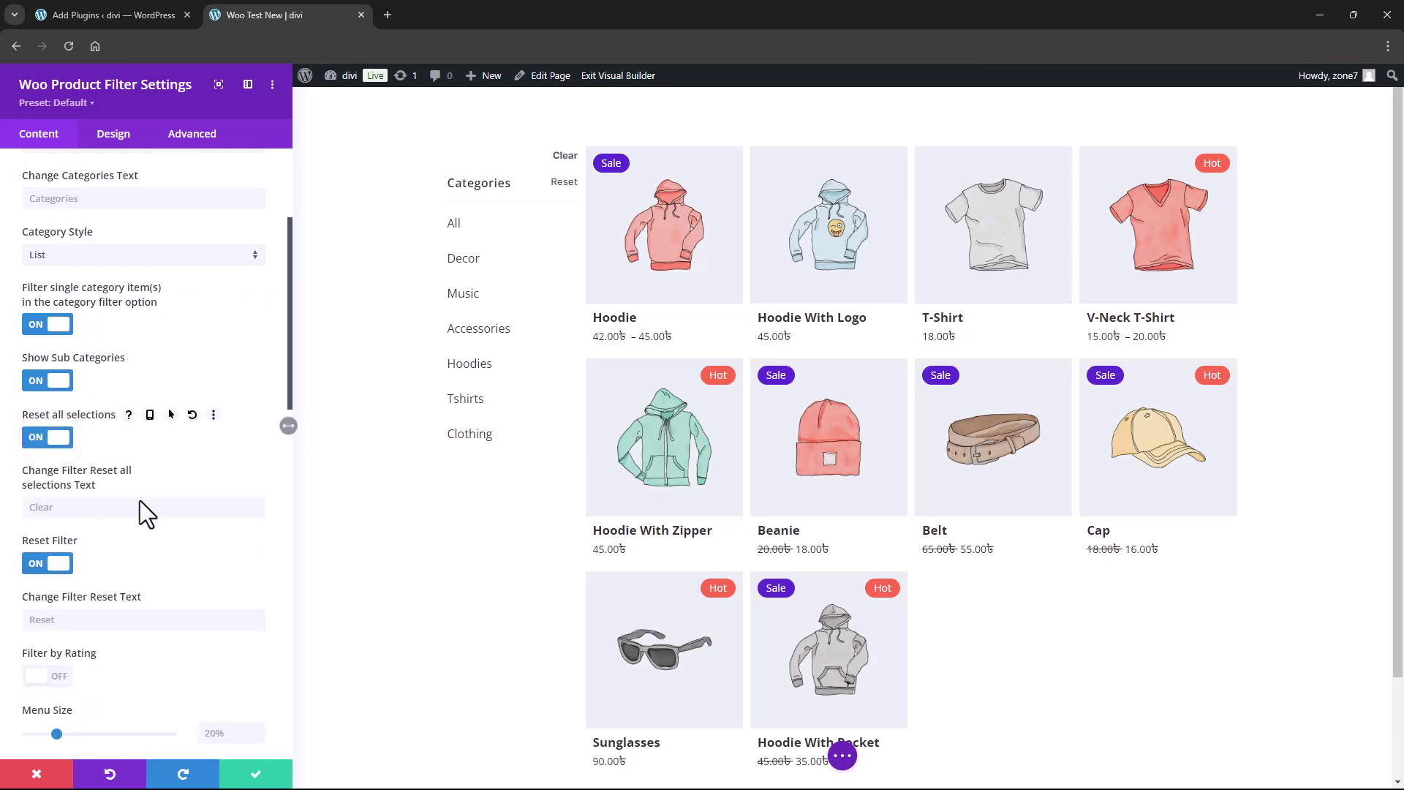
{"action": "scroll", "coordinate": [141, 502], "scroll_direction": "down", "scroll_amount": 3}
{"action": "left_click", "coordinate": [57, 455]}
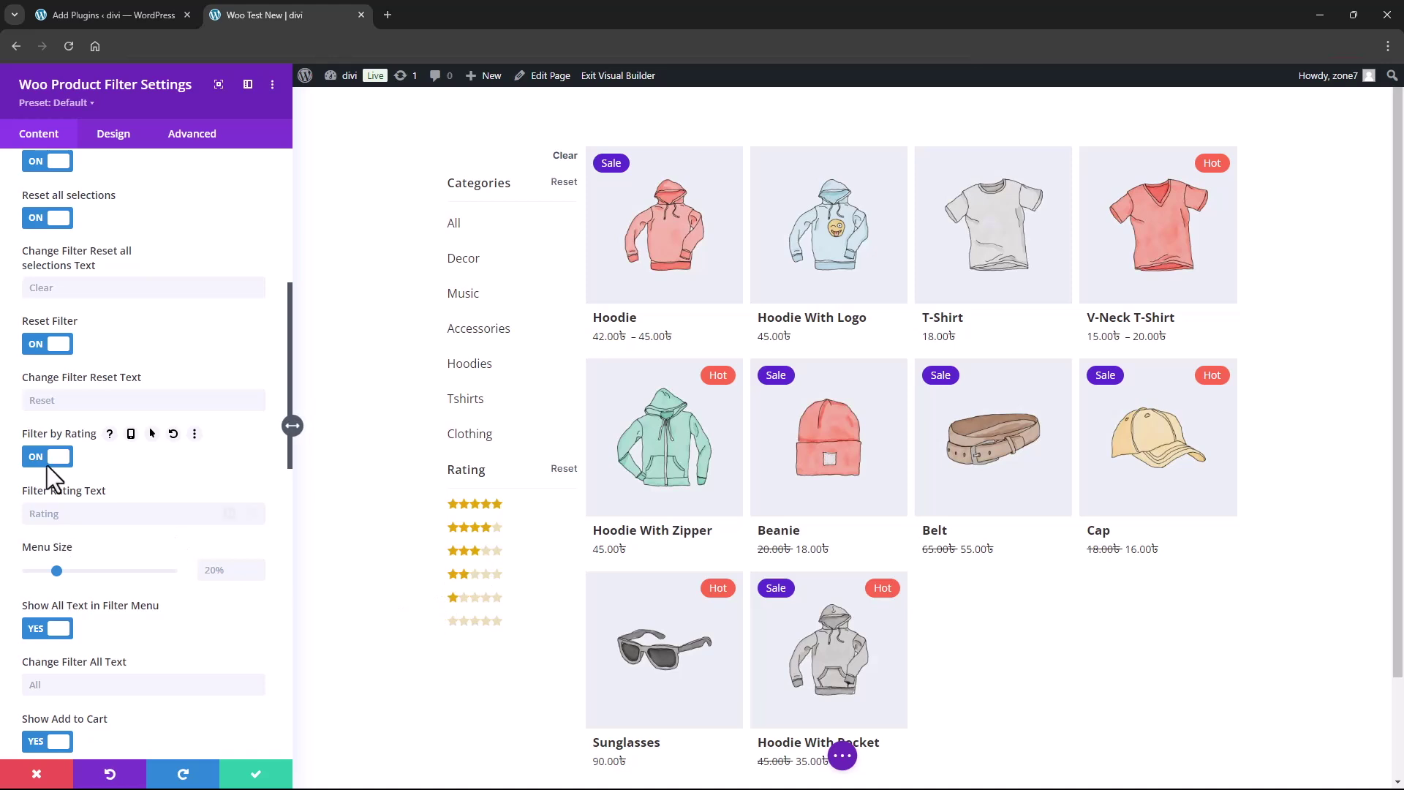
Set the Category Style to Checkbox
{"action": "scroll", "coordinate": [55, 439], "scroll_direction": "up", "scroll_amount": 2}
{"action": "scroll", "coordinate": [64, 395], "scroll_direction": "up", "scroll_amount": 2}
{"action": "left_click", "coordinate": [72, 322]}
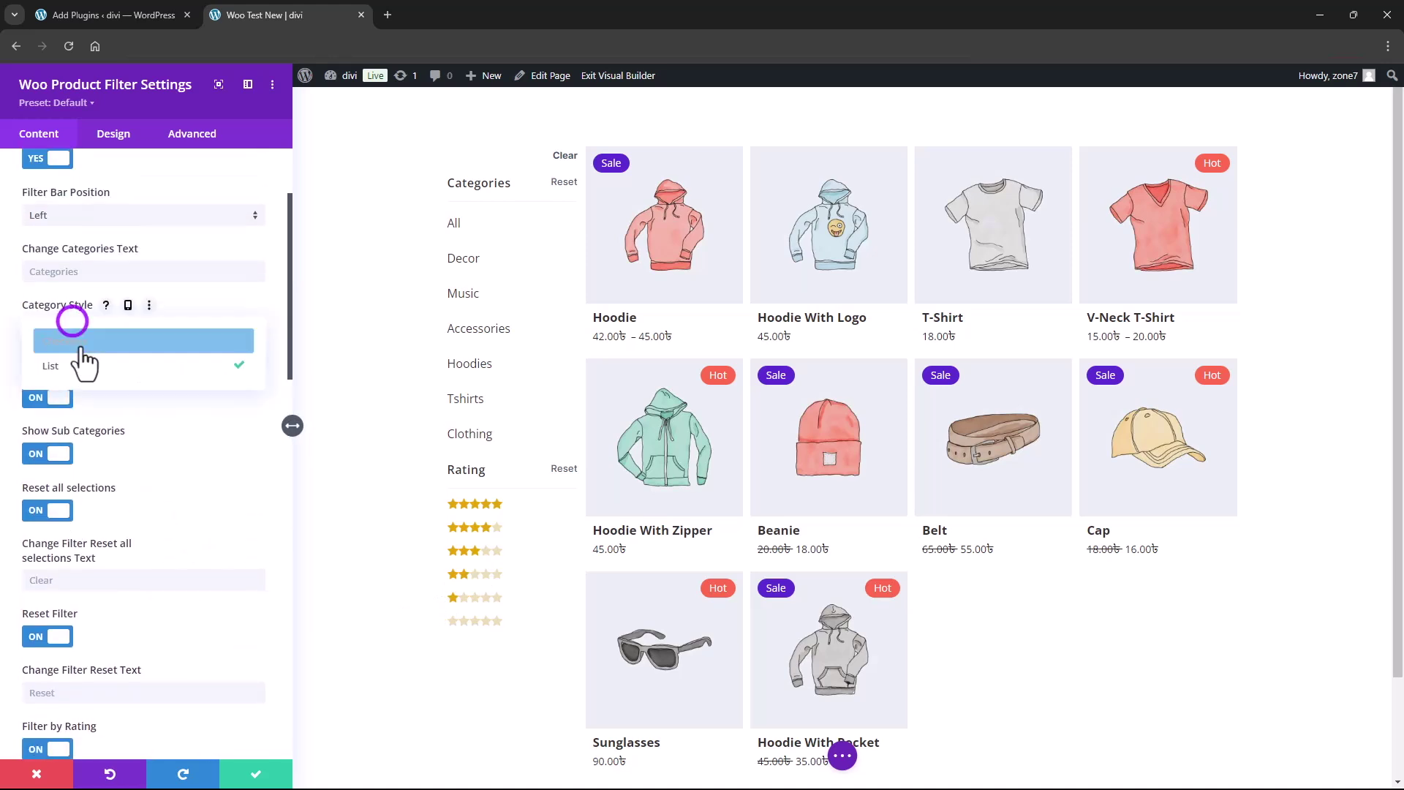
{"action": "left_click", "coordinate": [76, 342]}
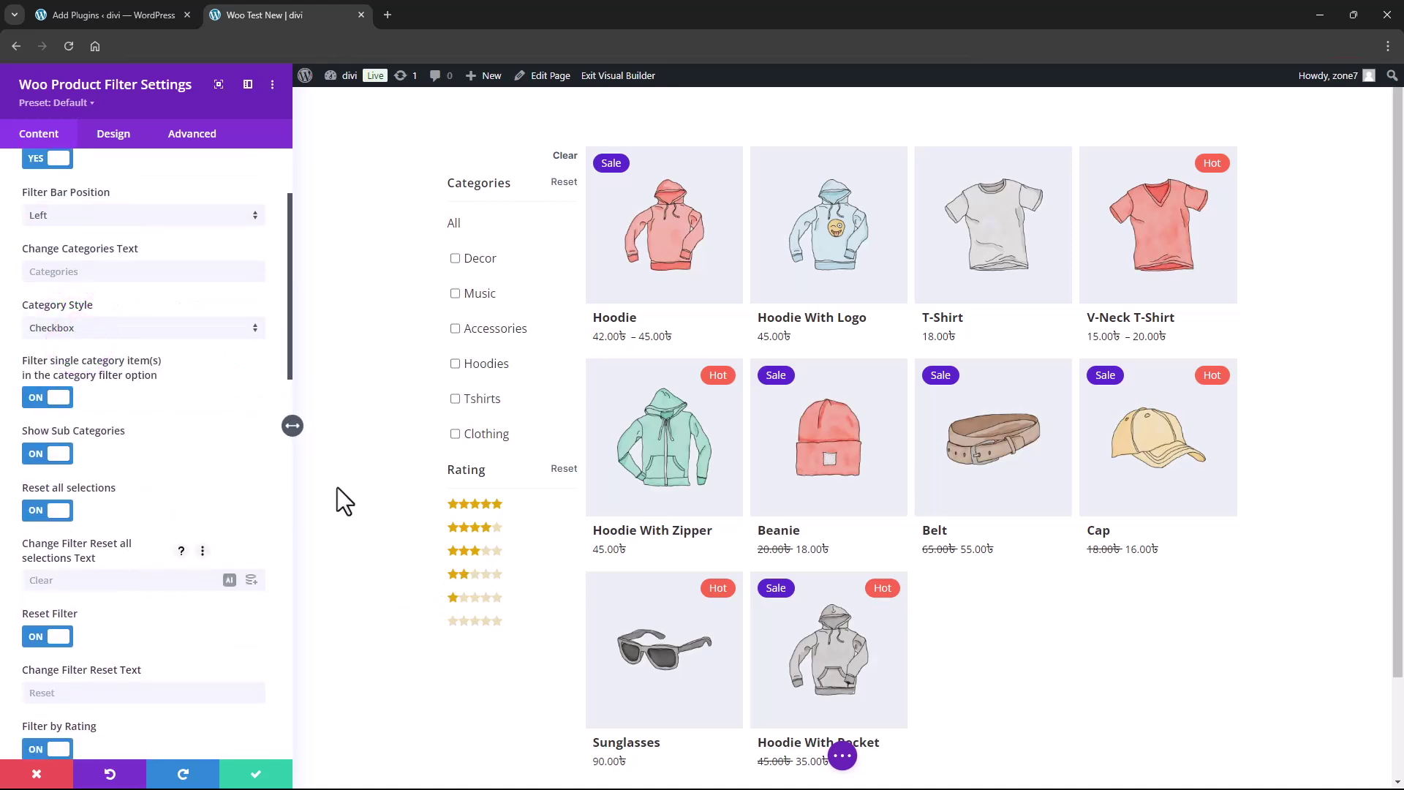
Set Pagination Type to Numbers, keeping it after briefly trying Load More
{"action": "scroll", "coordinate": [166, 571], "scroll_direction": "down", "scroll_amount": 3}
{"action": "scroll", "coordinate": [146, 551], "scroll_direction": "down", "scroll_amount": 1}
{"action": "scroll", "coordinate": [129, 515], "scroll_direction": "down", "scroll_amount": 4}
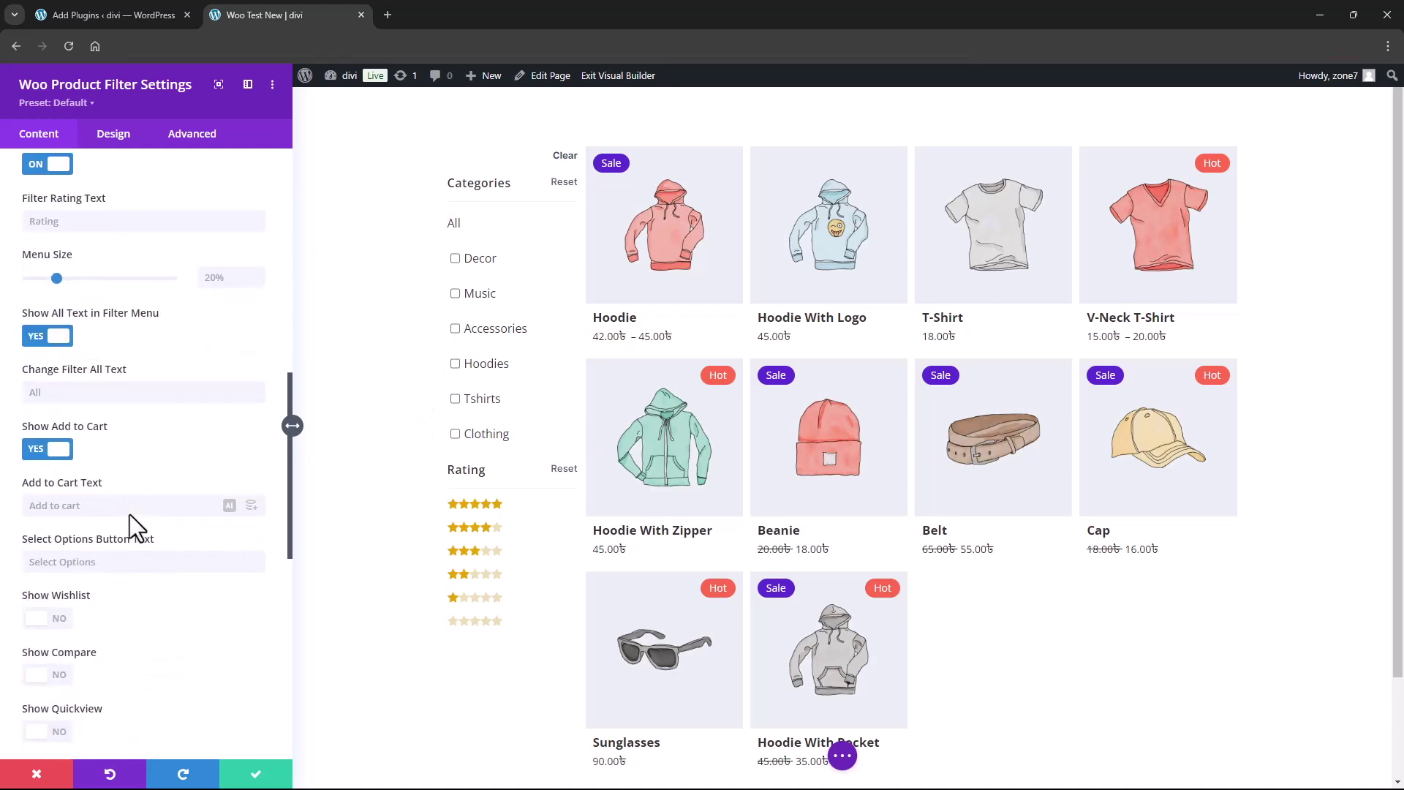
{"action": "scroll", "coordinate": [129, 515], "scroll_direction": "down", "scroll_amount": 2}
{"action": "scroll", "coordinate": [130, 515], "scroll_direction": "down", "scroll_amount": 2}
{"action": "scroll", "coordinate": [129, 515], "scroll_direction": "down", "scroll_amount": 3}
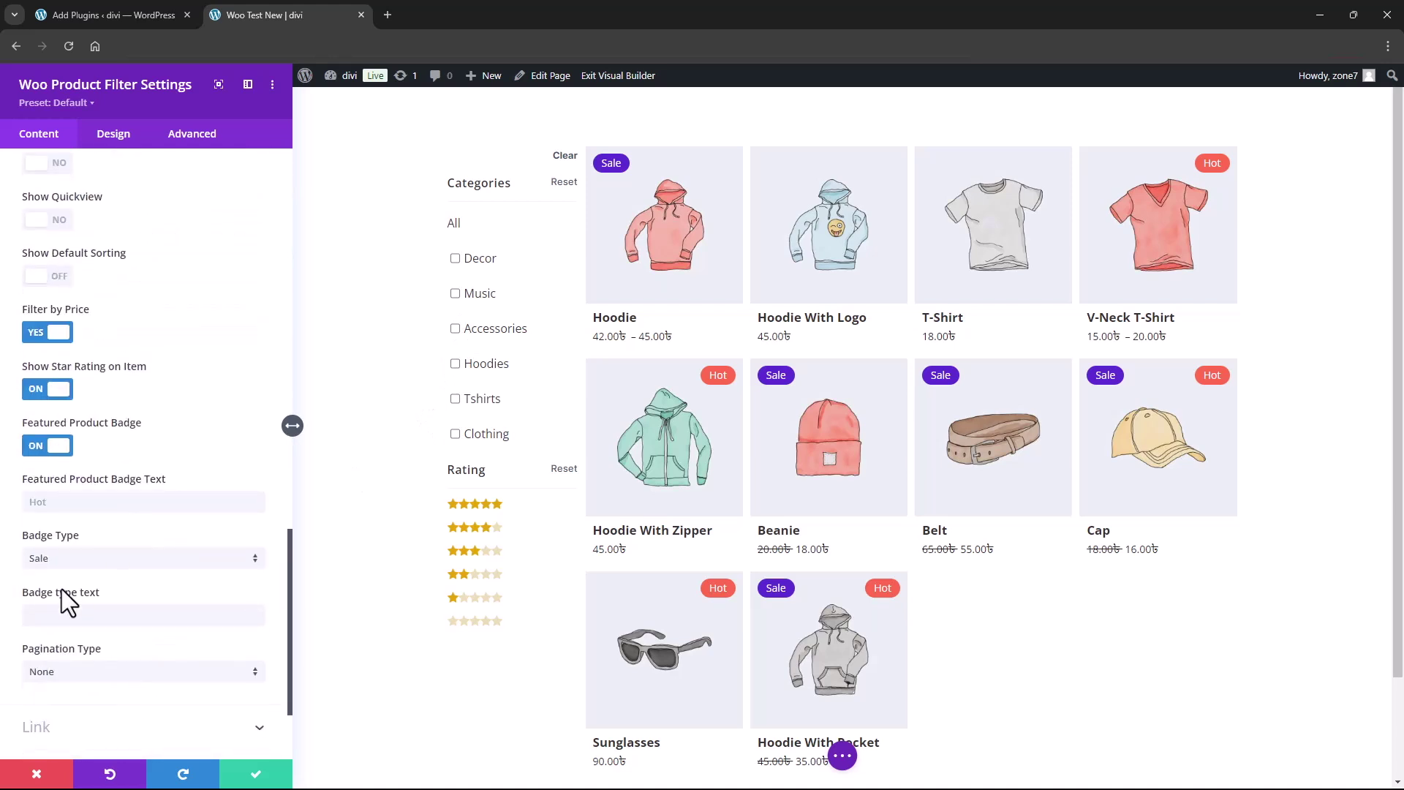
{"action": "left_click", "coordinate": [51, 680]}
{"action": "scroll", "coordinate": [888, 461], "scroll_direction": "down", "scroll_amount": 1}
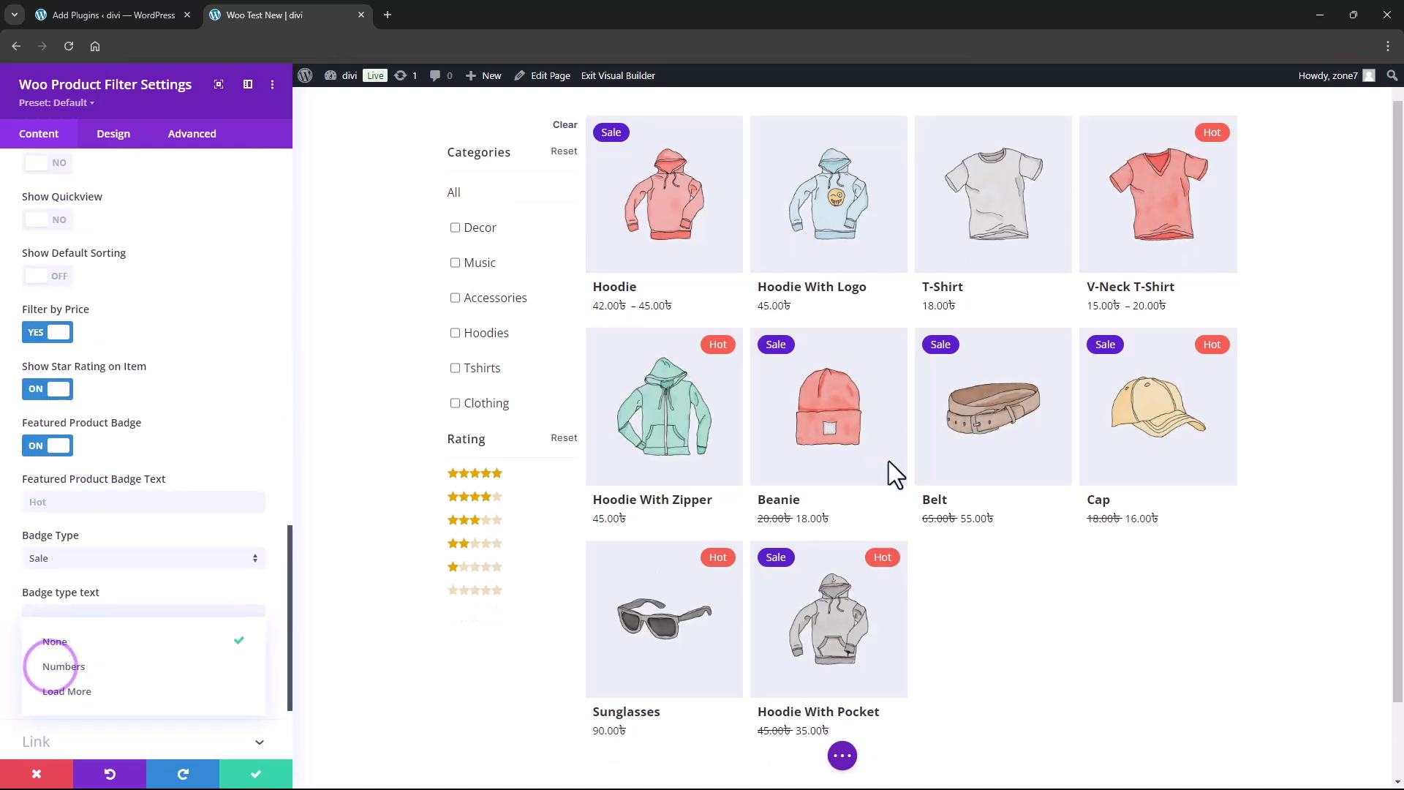
{"action": "scroll", "coordinate": [860, 625], "scroll_direction": "down", "scroll_amount": 1}
{"action": "key", "text": "Down"}
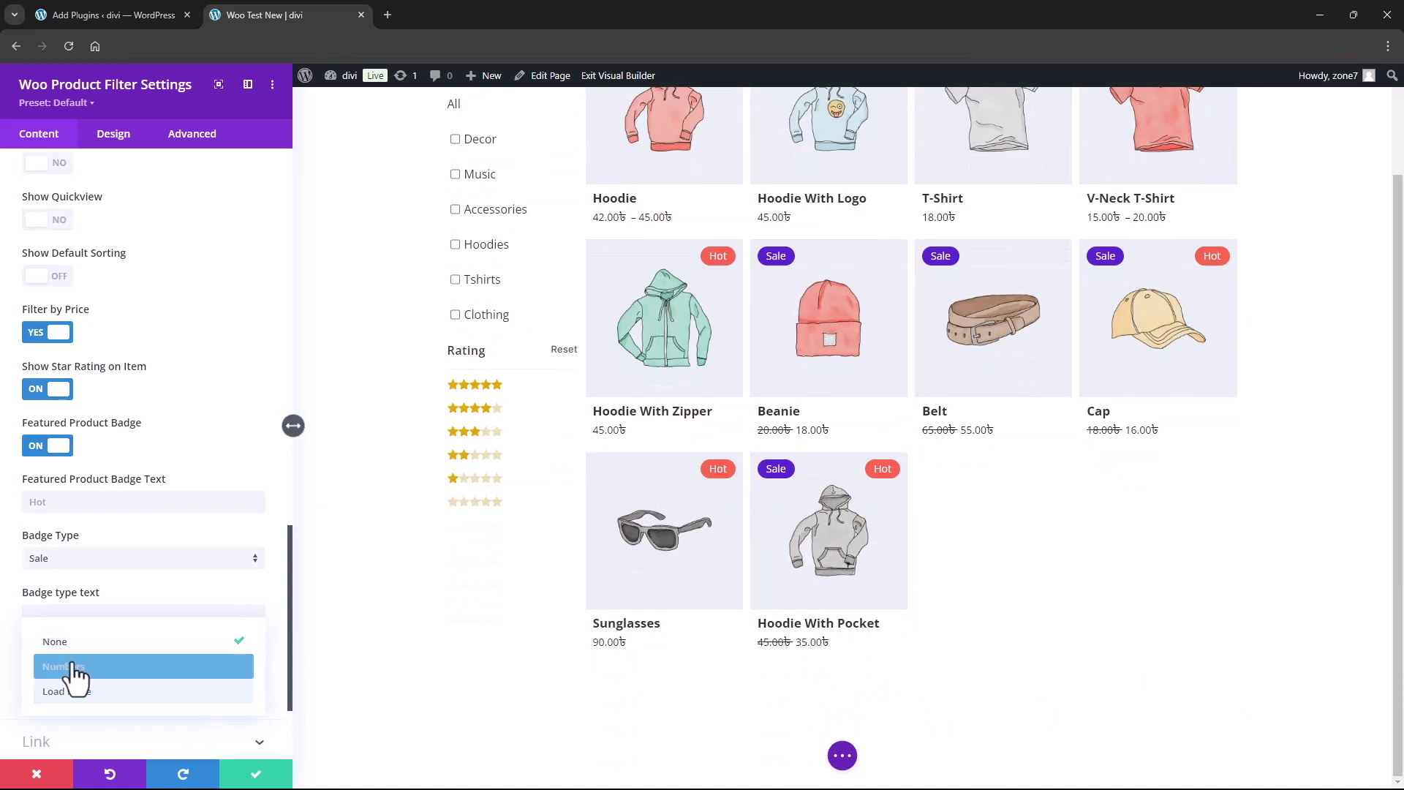
{"action": "key", "text": "Return"}
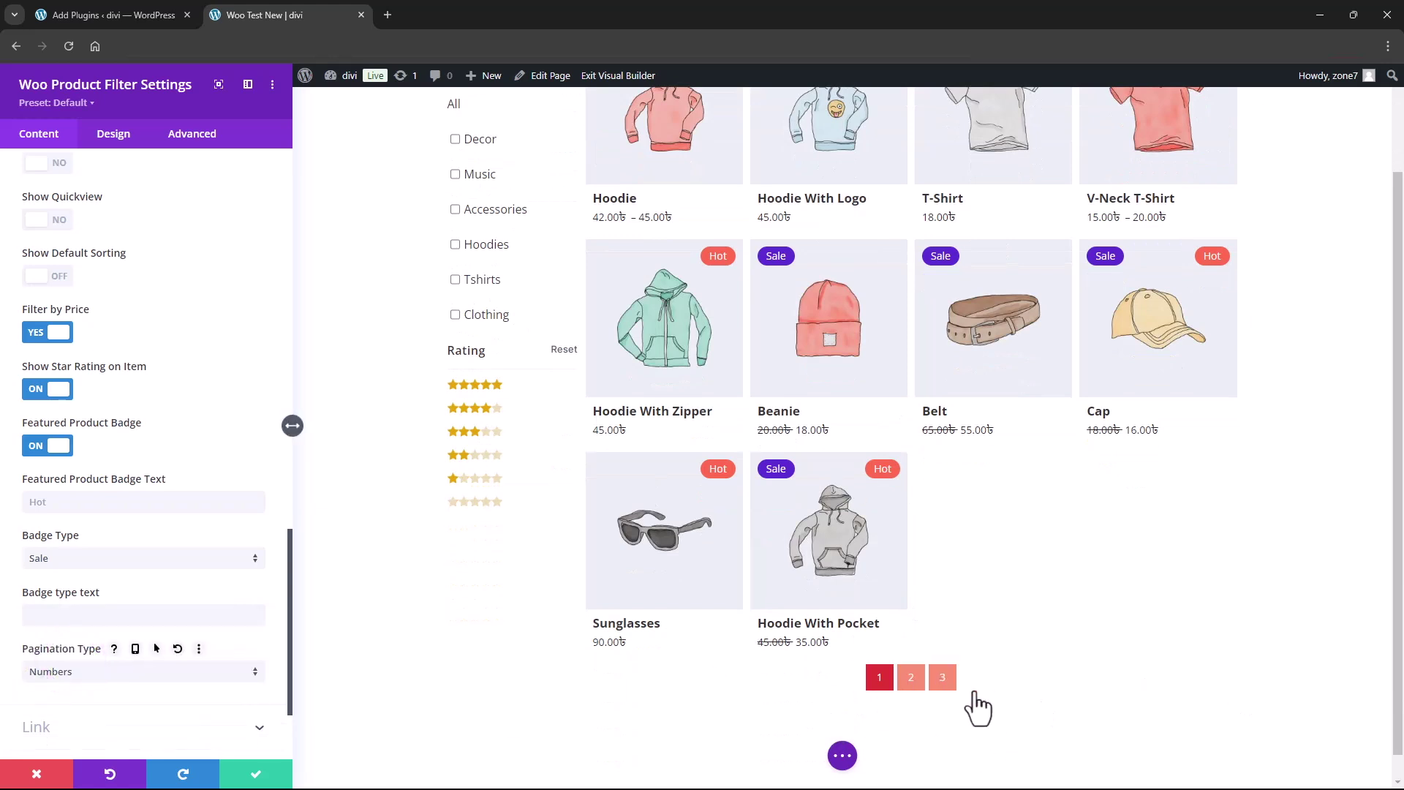
{"action": "left_click", "coordinate": [34, 680]}
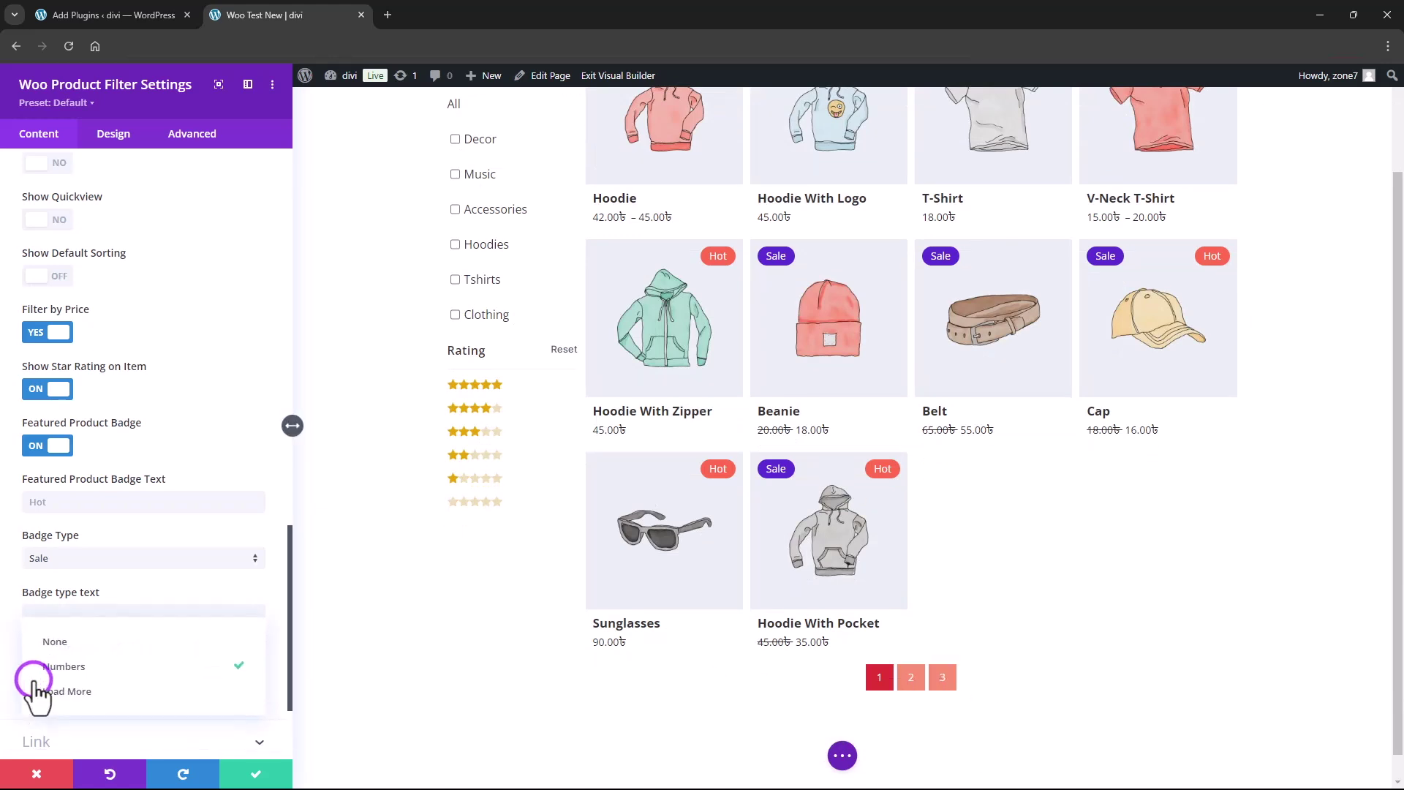
{"action": "left_click", "coordinate": [73, 689]}
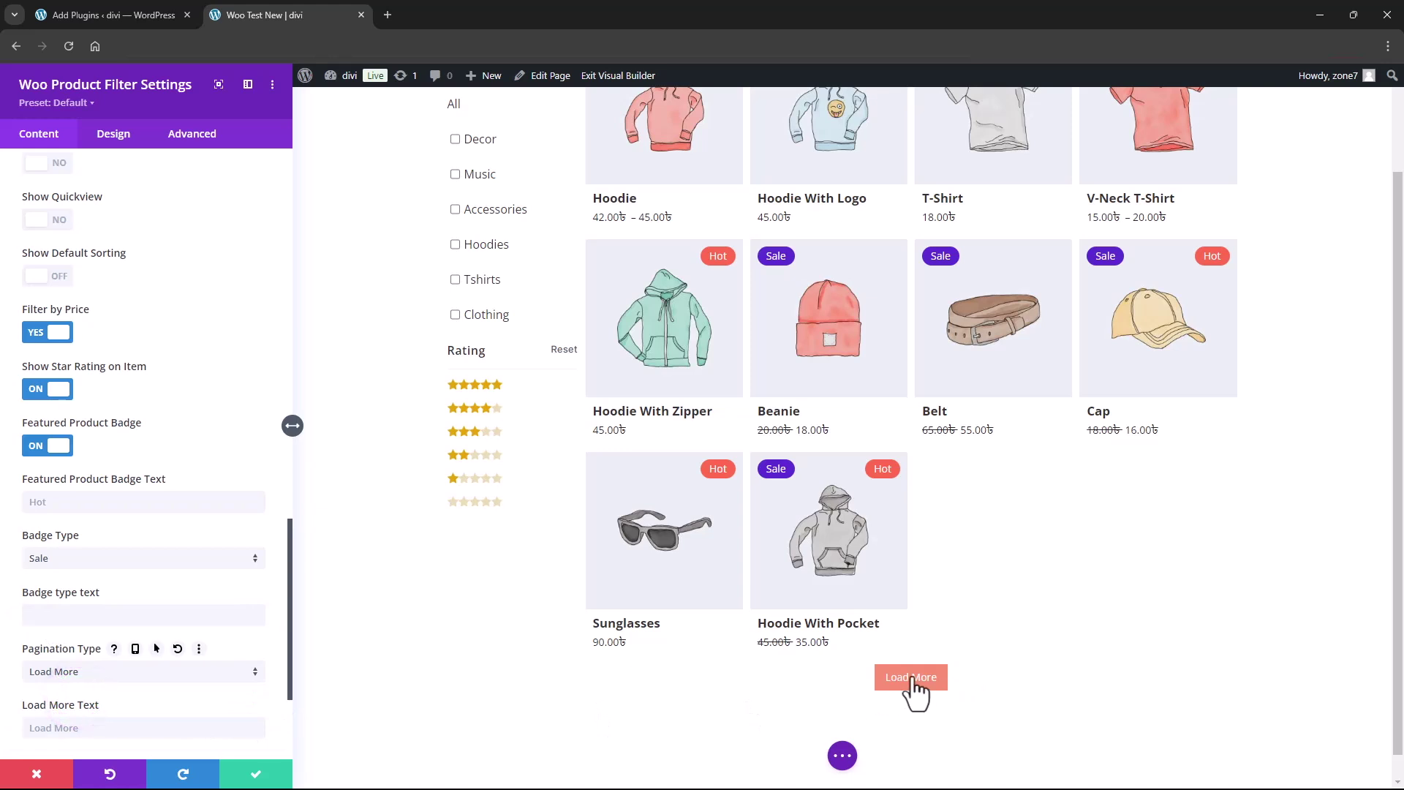
{"action": "left_click", "coordinate": [76, 671]}
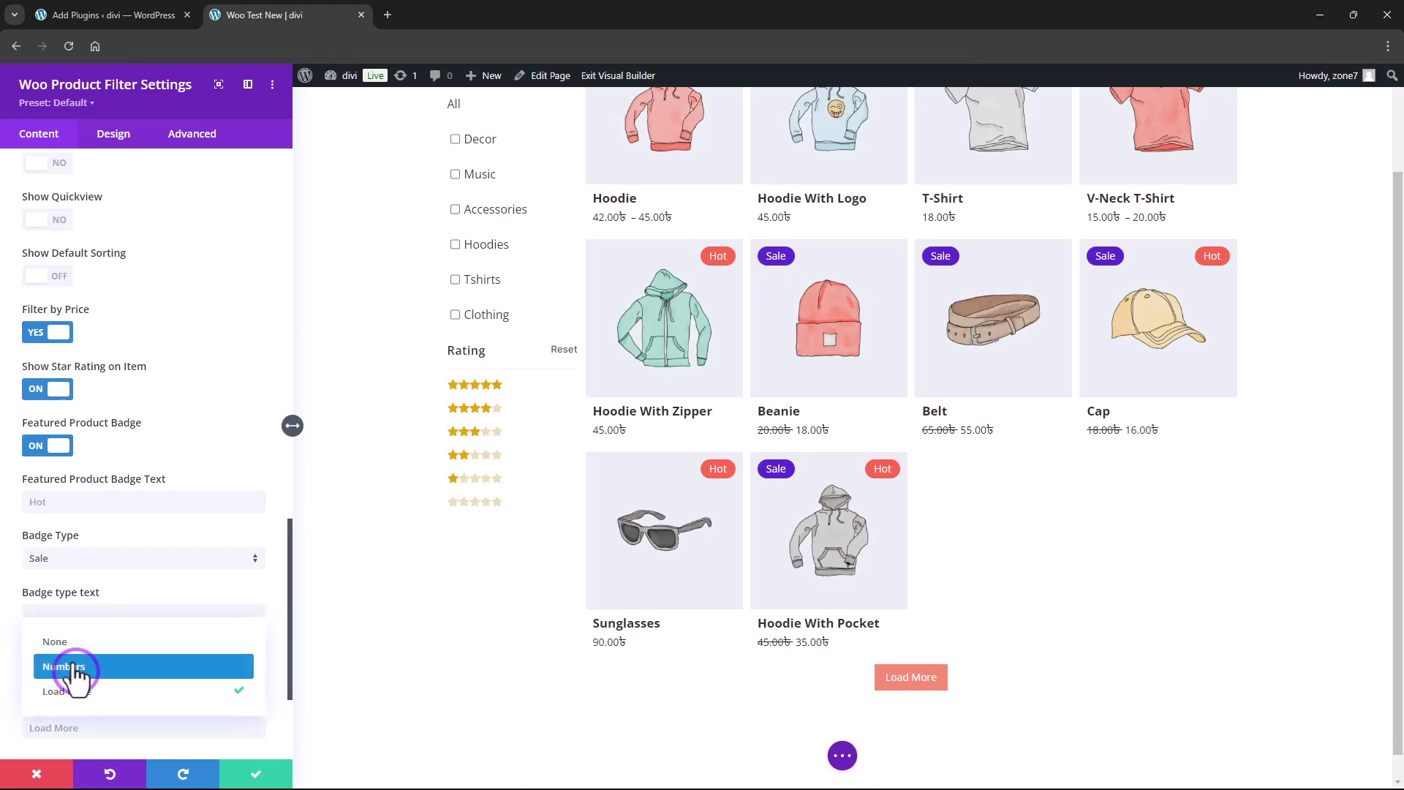
{"action": "left_click", "coordinate": [71, 662]}
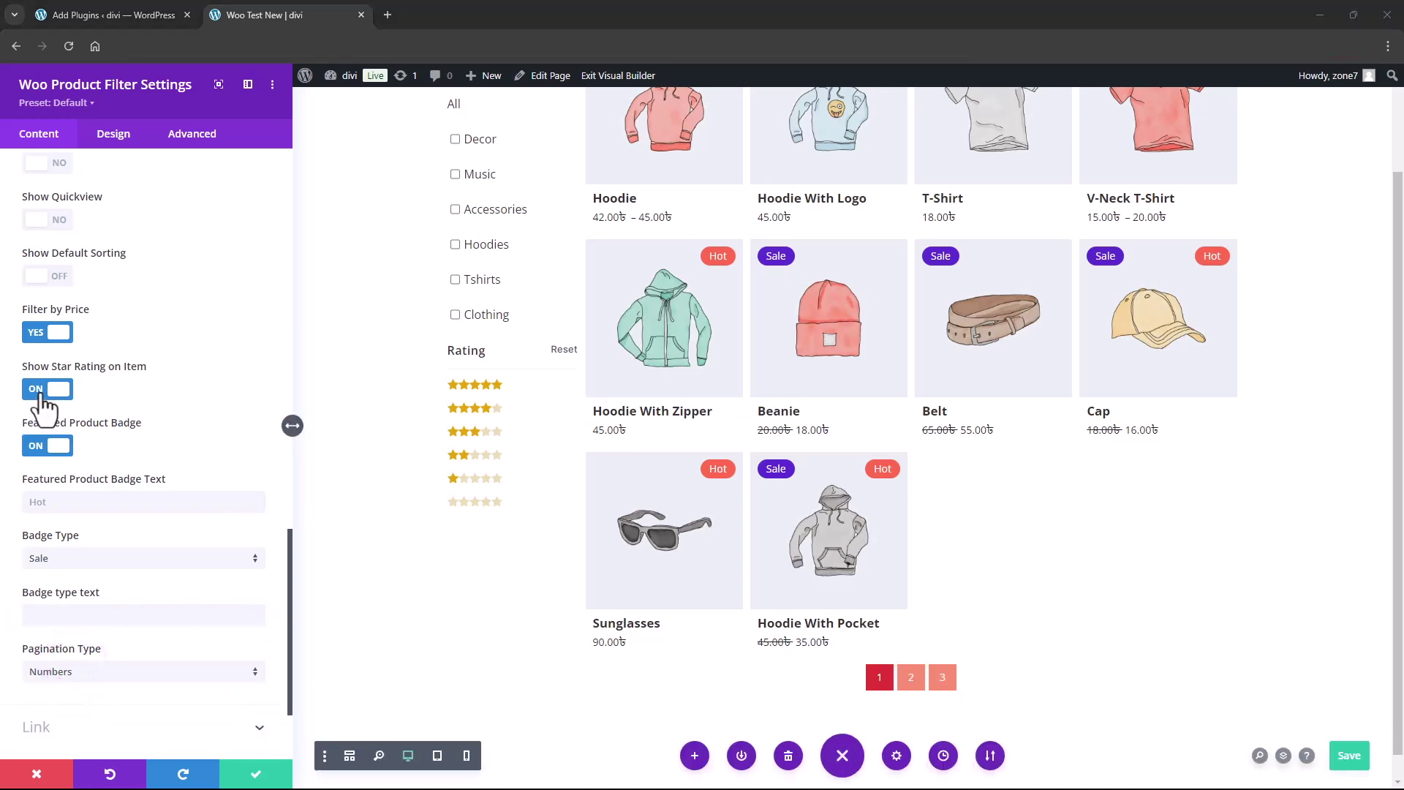
Make the Filter Settings background colour transparent
{"action": "scroll", "coordinate": [58, 373], "scroll_direction": "up", "scroll_amount": 5}
{"action": "scroll", "coordinate": [59, 373], "scroll_direction": "up", "scroll_amount": 5}
{"action": "left_click", "coordinate": [102, 139]}
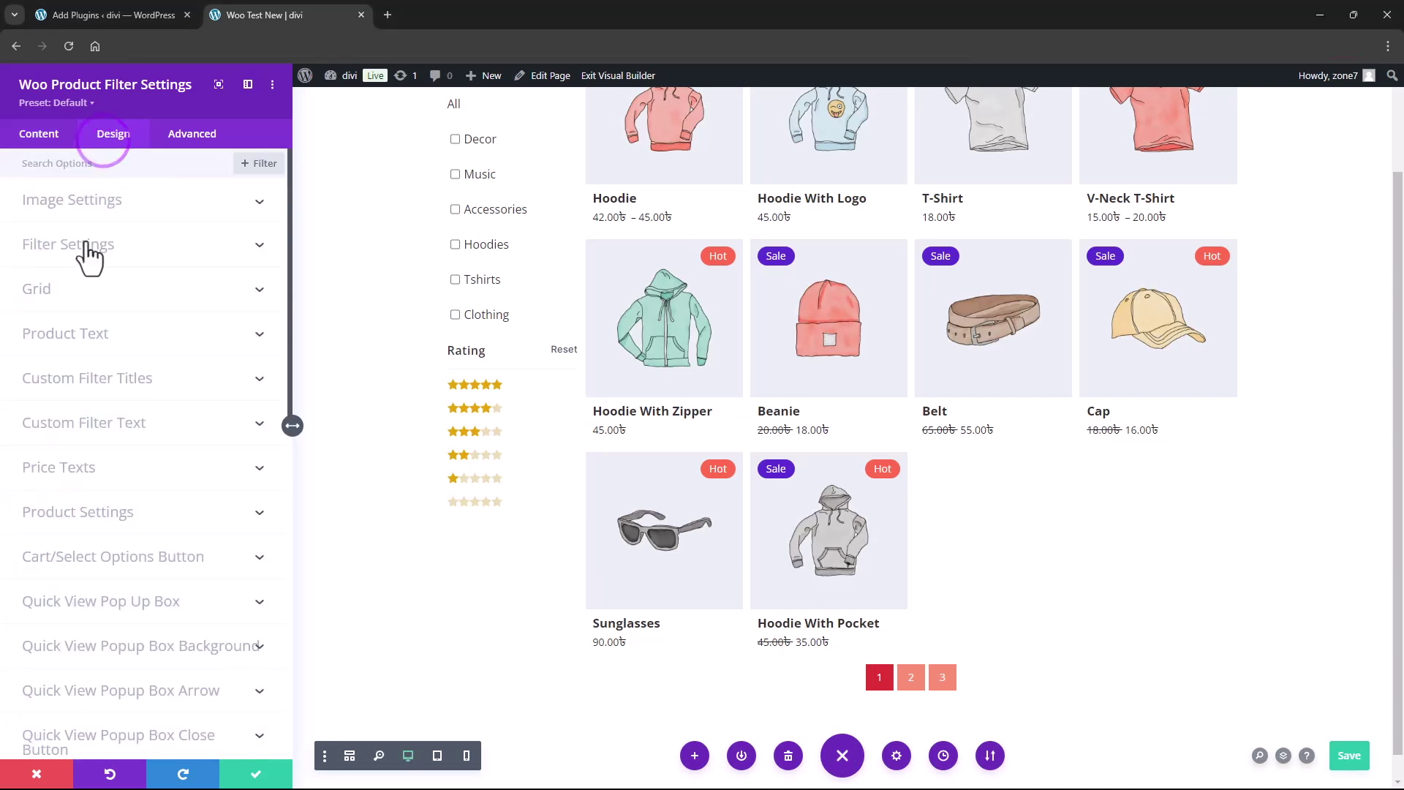
{"action": "left_click", "coordinate": [85, 241]}
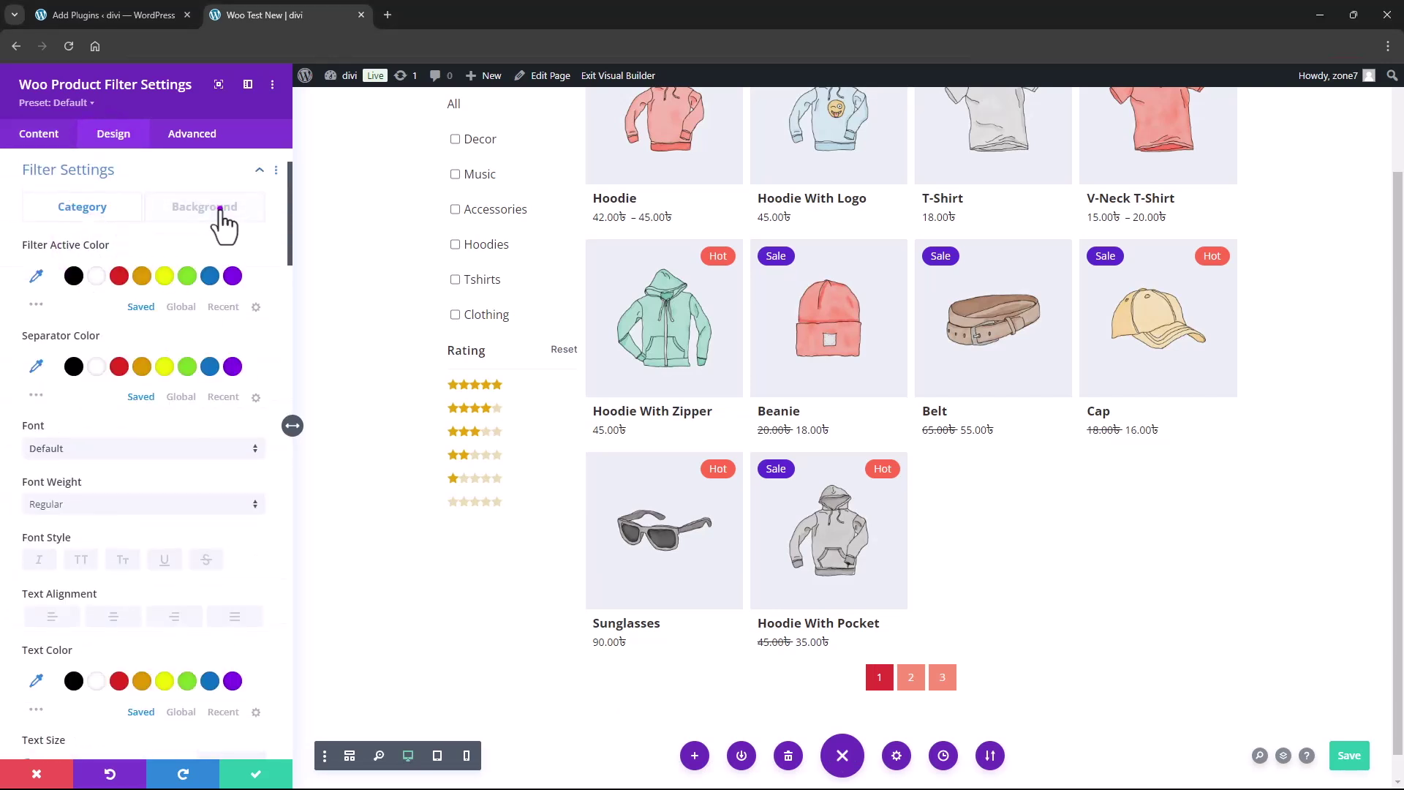
{"action": "left_click", "coordinate": [219, 210]}
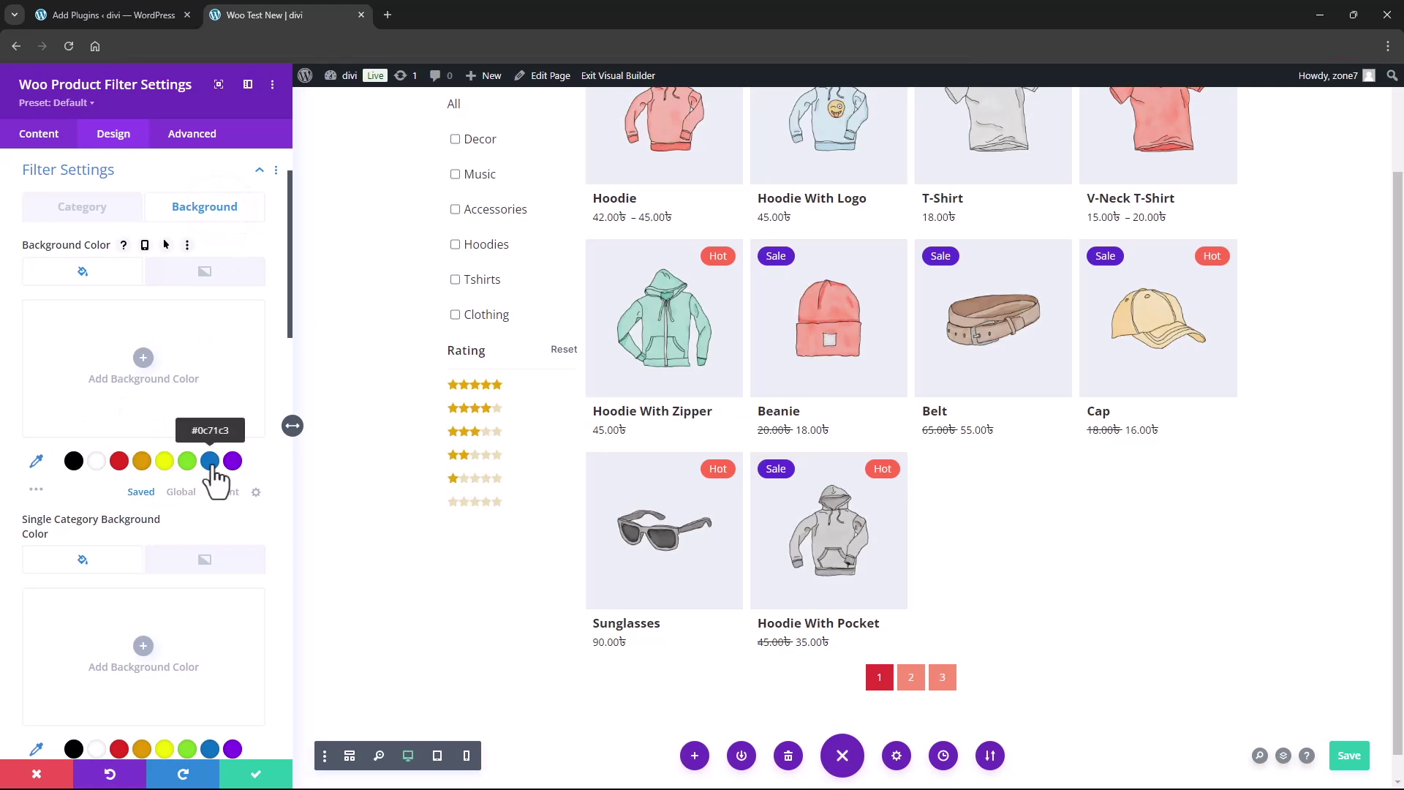
{"action": "left_click", "coordinate": [234, 466]}
Try a blue Single Category Background, then clear it again
{"action": "scroll", "coordinate": [183, 453], "scroll_direction": "down", "scroll_amount": 3}
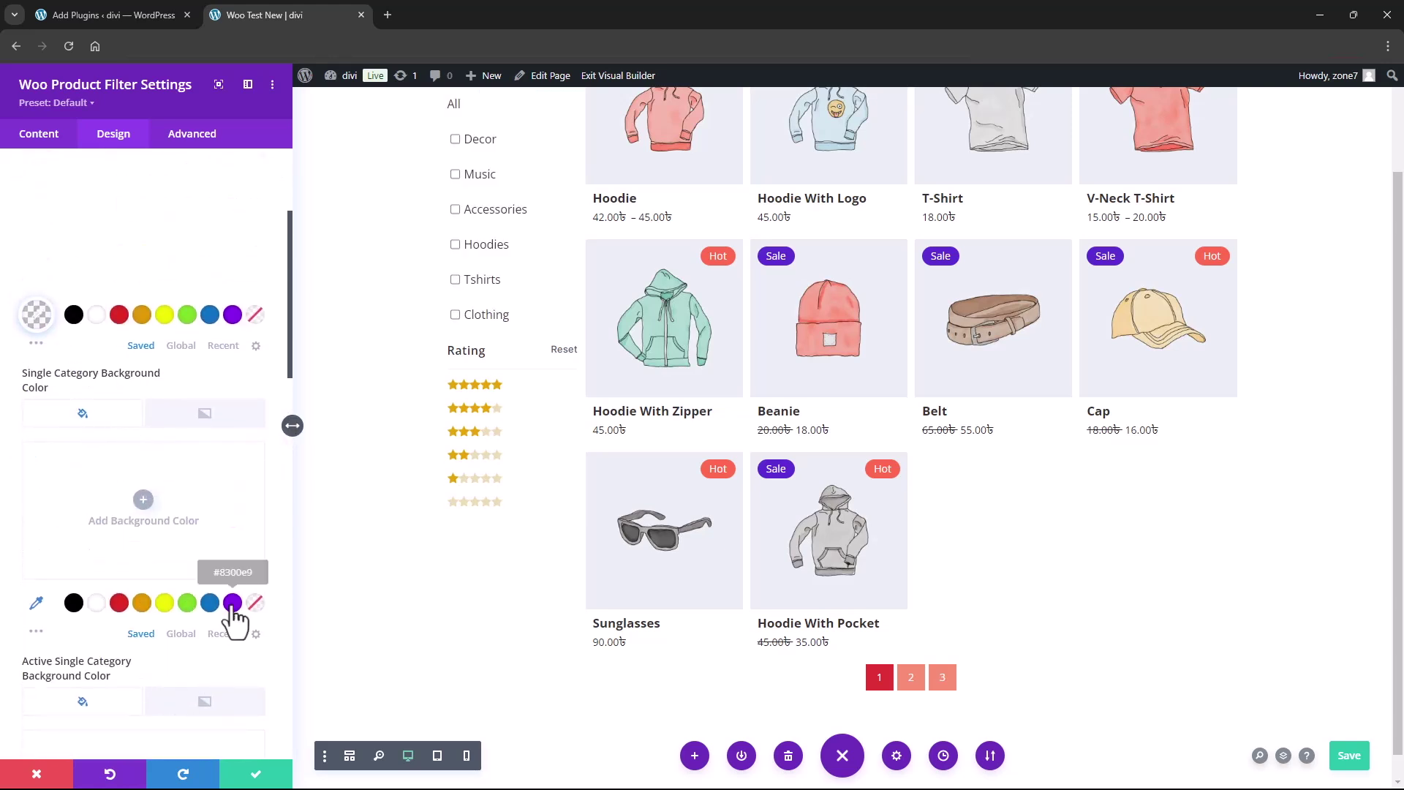
{"action": "left_click", "coordinate": [209, 604]}
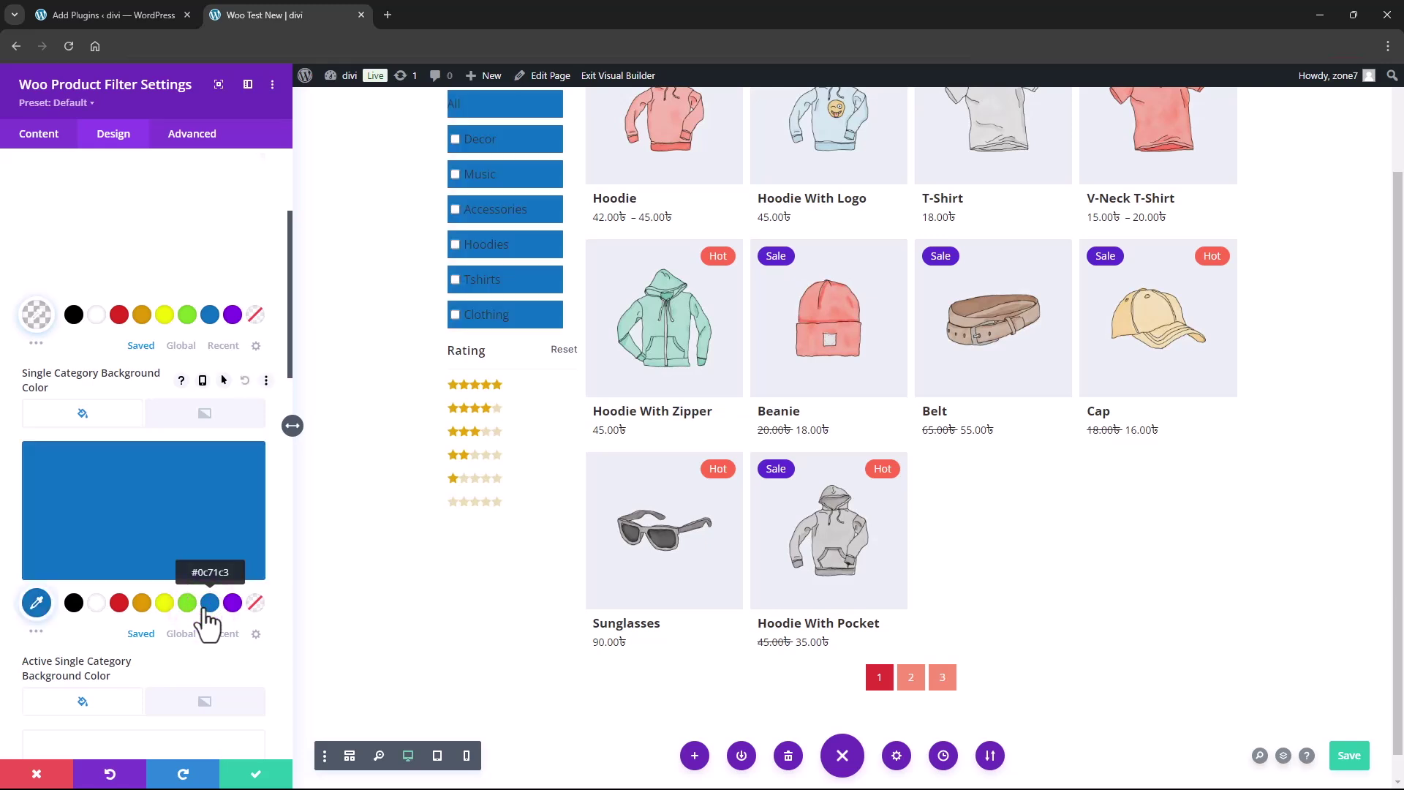
{"action": "left_click", "coordinate": [255, 604]}
{"action": "scroll", "coordinate": [93, 543], "scroll_direction": "down", "scroll_amount": 2}
{"action": "scroll", "coordinate": [94, 552], "scroll_direction": "down", "scroll_amount": 3}
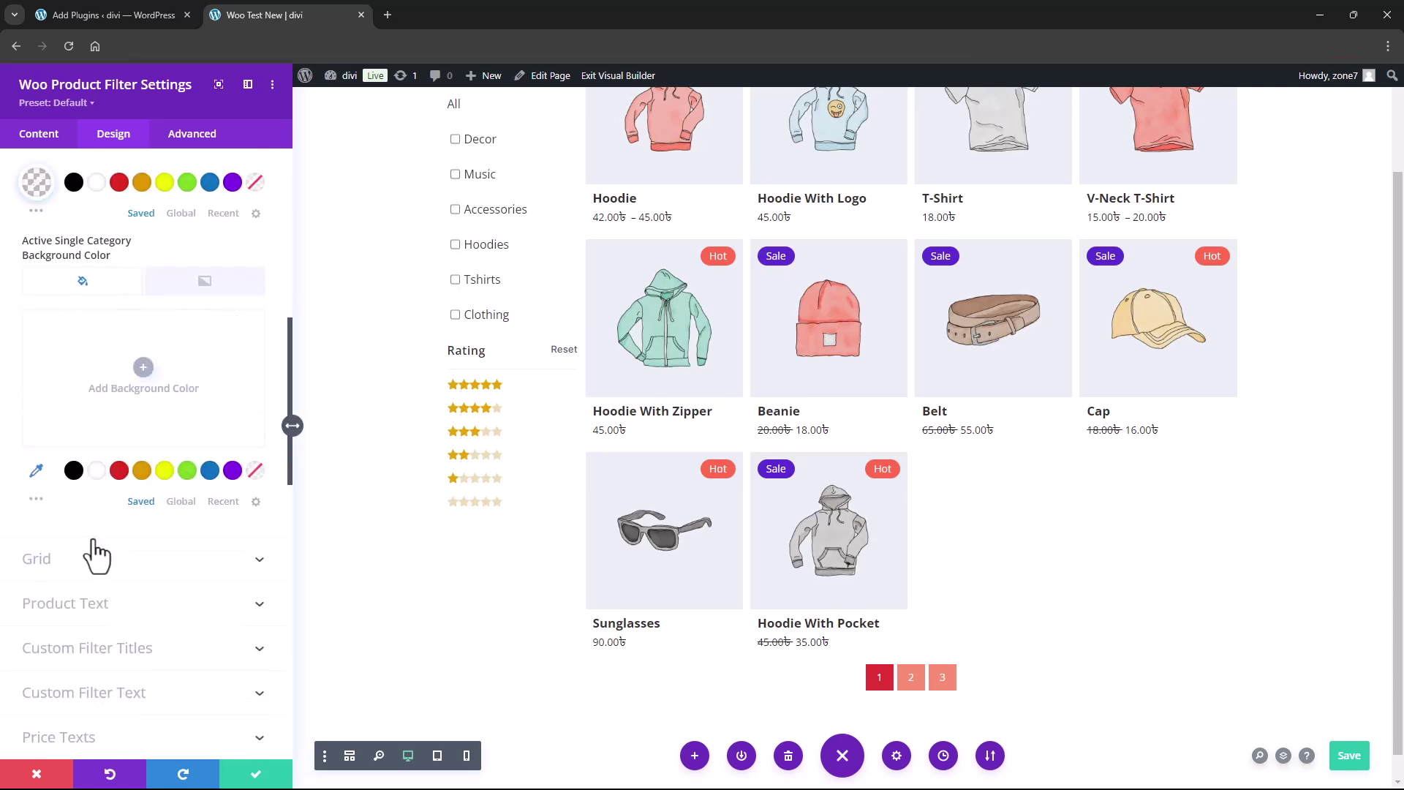
{"action": "scroll", "coordinate": [69, 518], "scroll_direction": "down", "scroll_amount": 1}
{"action": "scroll", "coordinate": [64, 563], "scroll_direction": "up", "scroll_amount": 1}
{"action": "scroll", "coordinate": [64, 563], "scroll_direction": "up", "scroll_amount": 1}
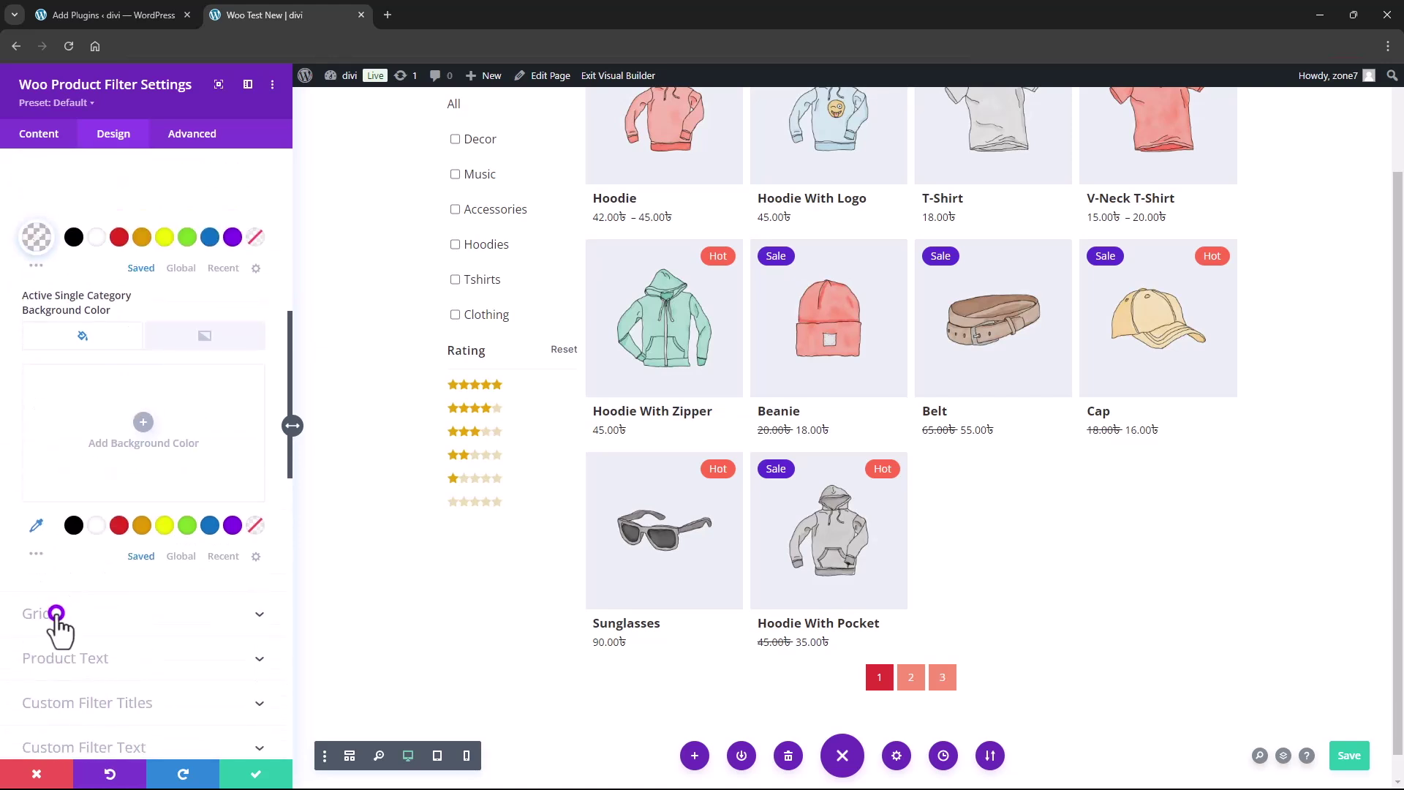
Set the product grid to 3 columns with a gutter of 10
{"action": "left_click", "coordinate": [57, 614]}
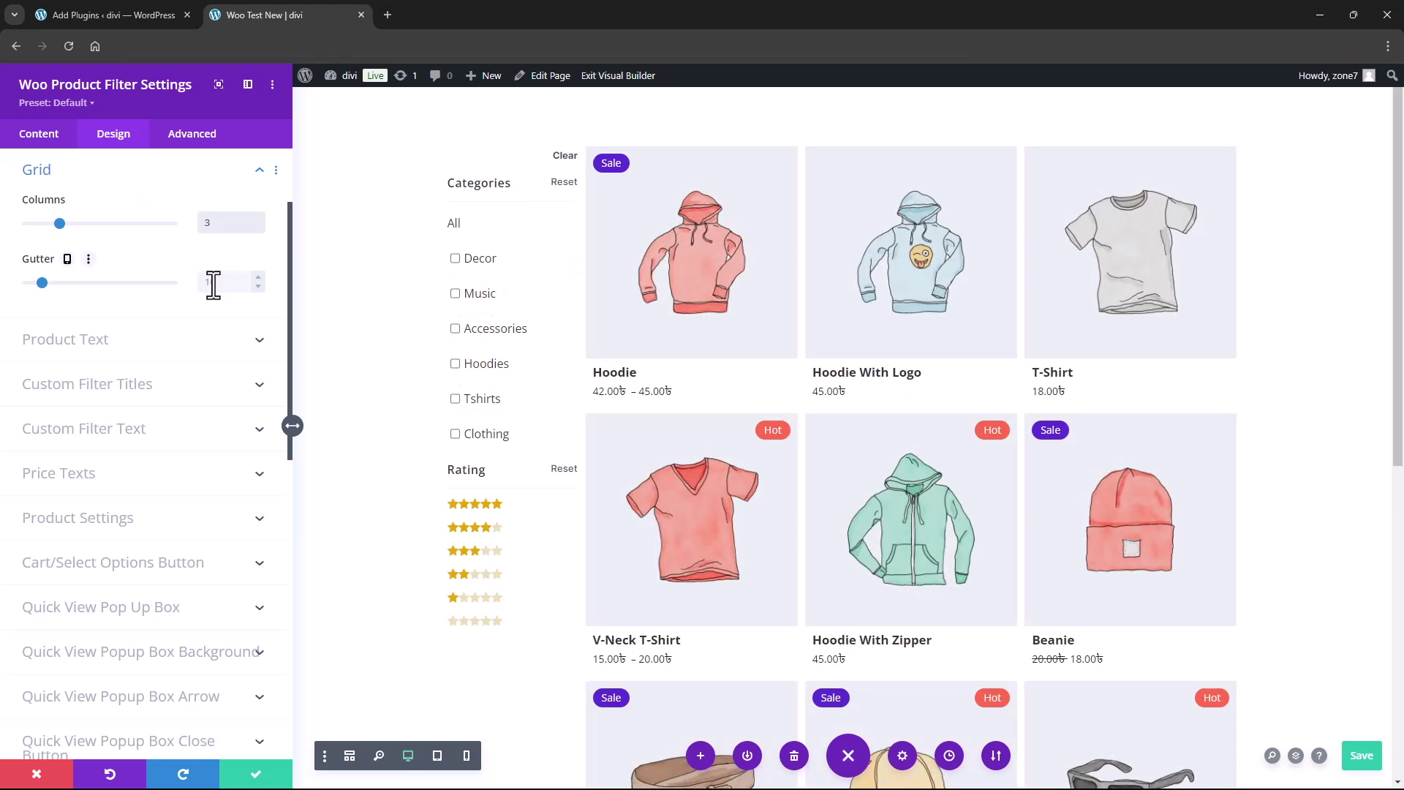
{"action": "scroll", "coordinate": [68, 296], "scroll_direction": "down", "scroll_amount": 1}
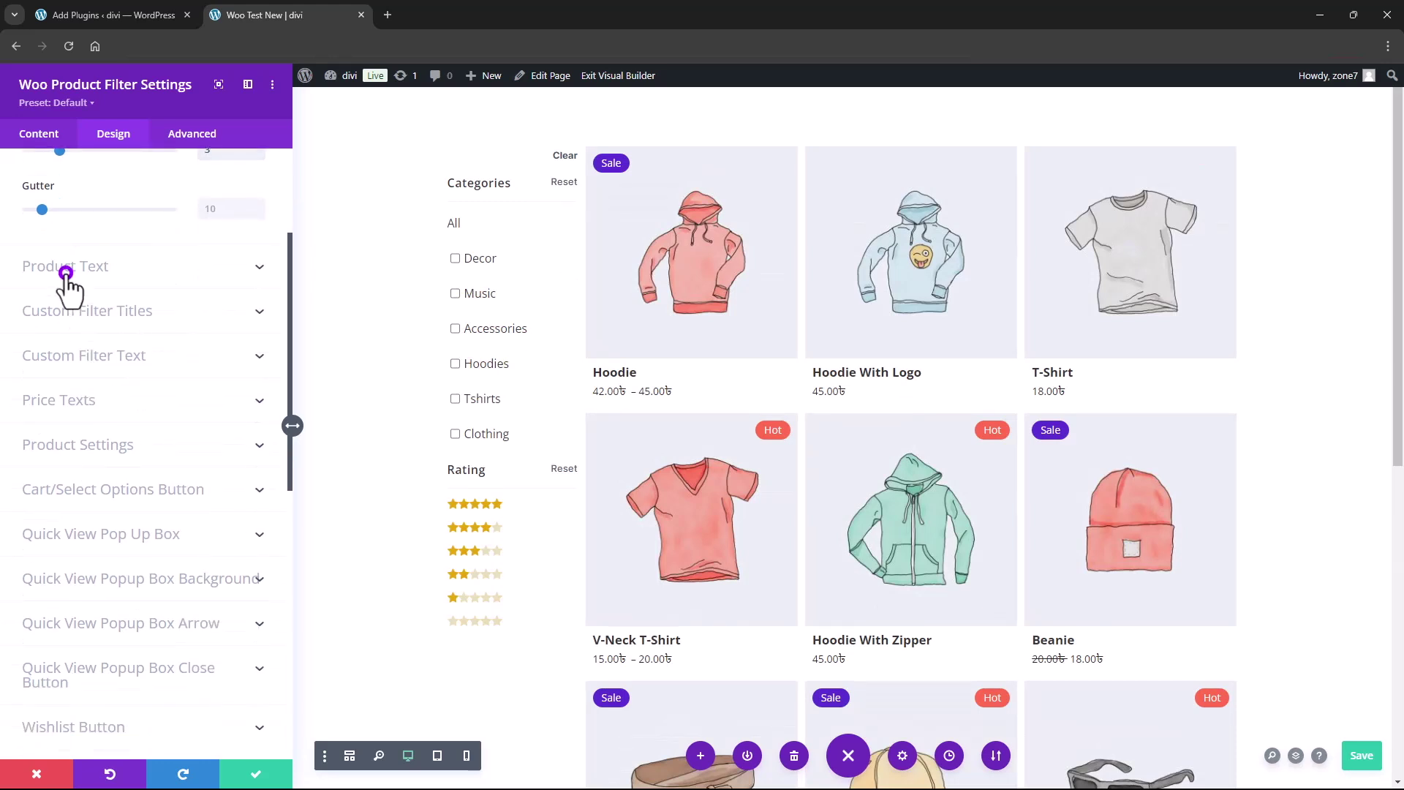
Set the Reset Button Text colour to purple in Custom Filter Text, after trying red
{"action": "left_click", "coordinate": [66, 272]}
{"action": "scroll", "coordinate": [69, 556], "scroll_direction": "down", "scroll_amount": 5}
{"action": "scroll", "coordinate": [68, 552], "scroll_direction": "down", "scroll_amount": 6}
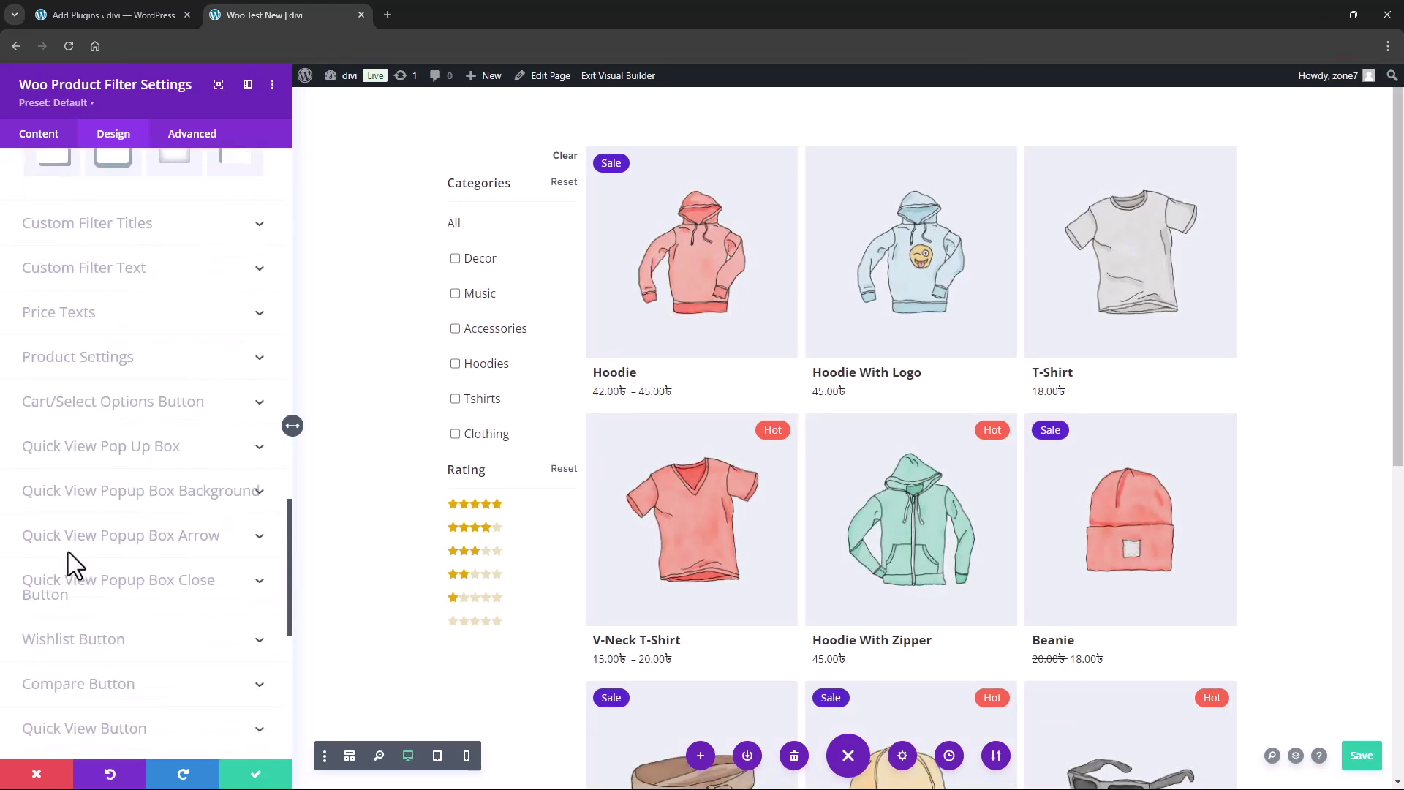
{"action": "scroll", "coordinate": [68, 551], "scroll_direction": "up", "scroll_amount": 2}
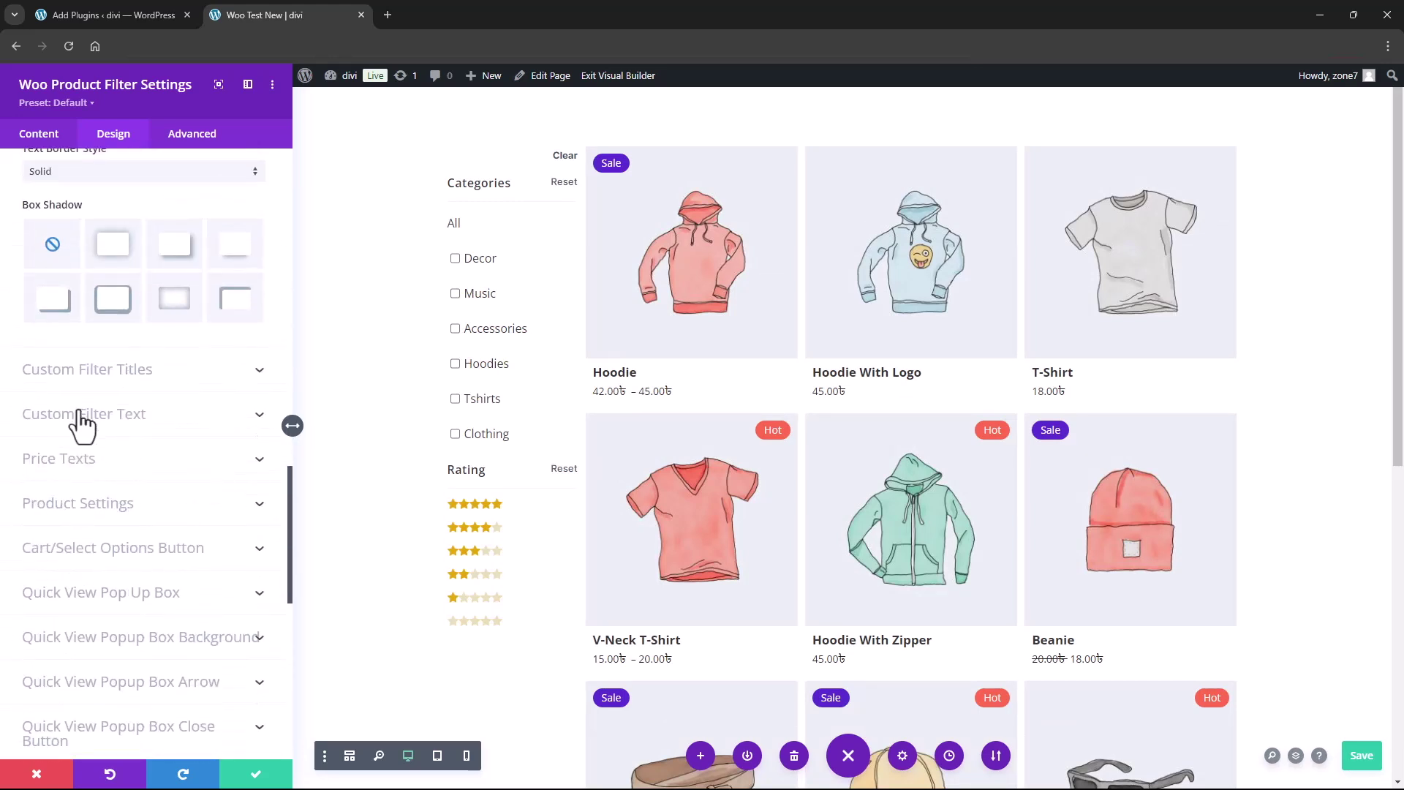
{"action": "left_click", "coordinate": [87, 369]}
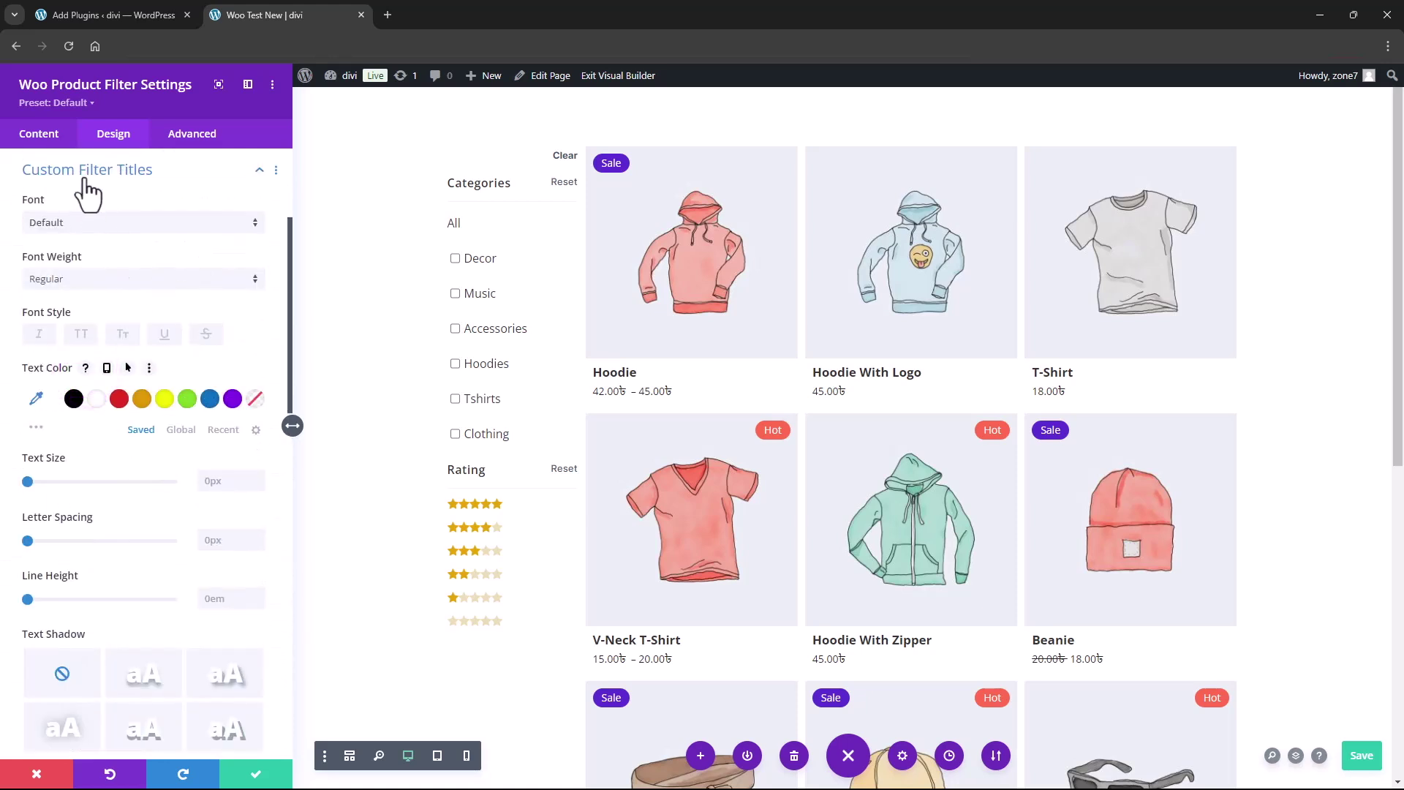
{"action": "left_click", "coordinate": [86, 179]}
{"action": "left_click", "coordinate": [82, 210]}
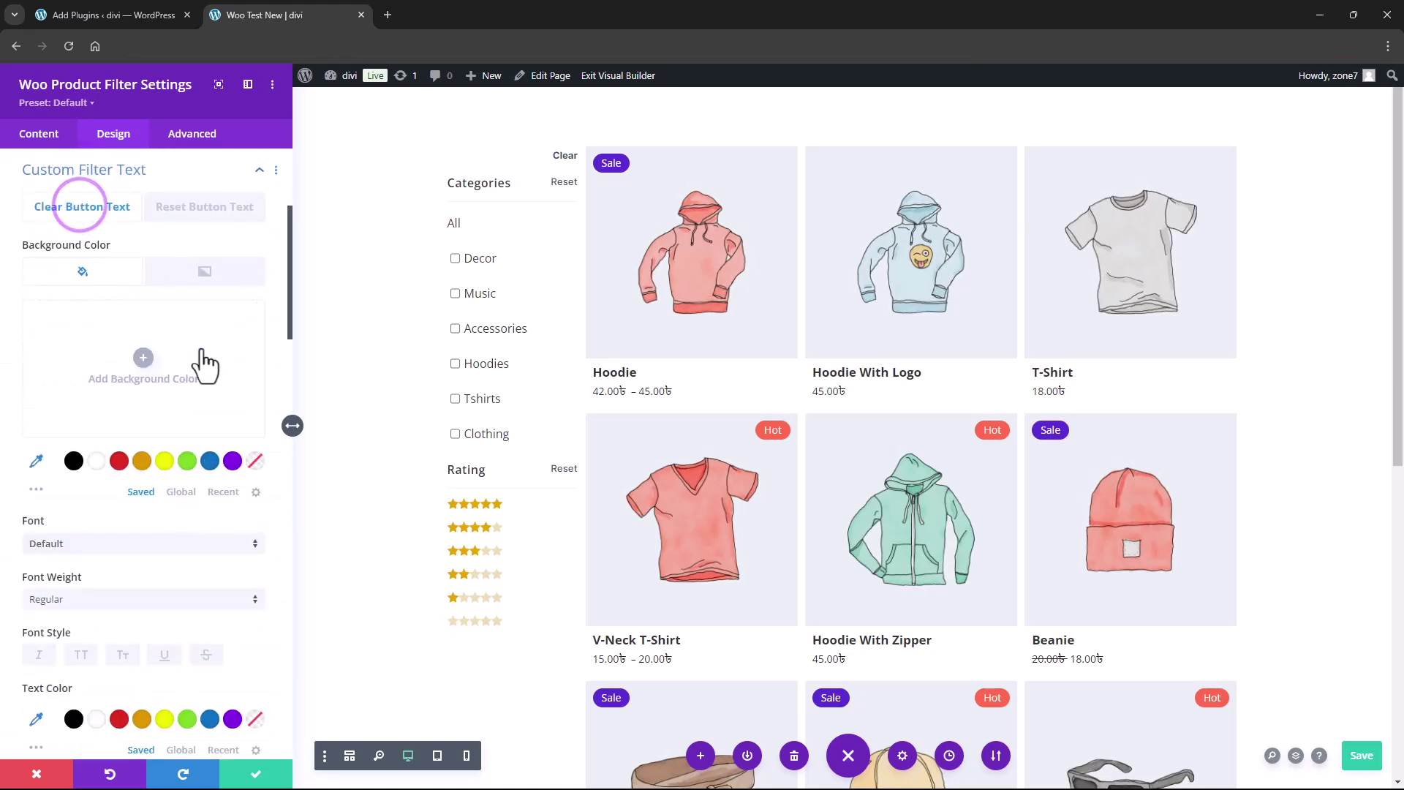
{"action": "left_click", "coordinate": [202, 208]}
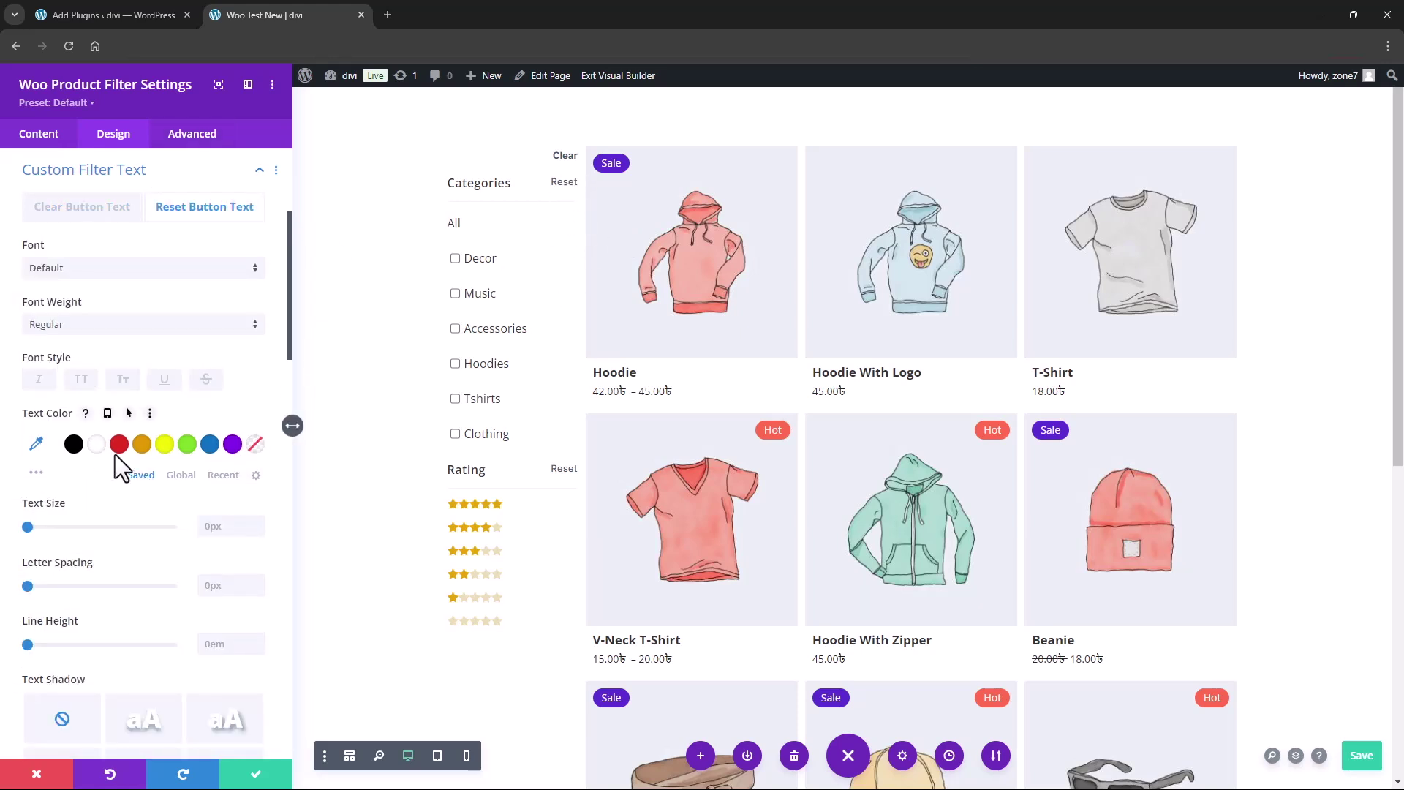
{"action": "left_click", "coordinate": [118, 444]}
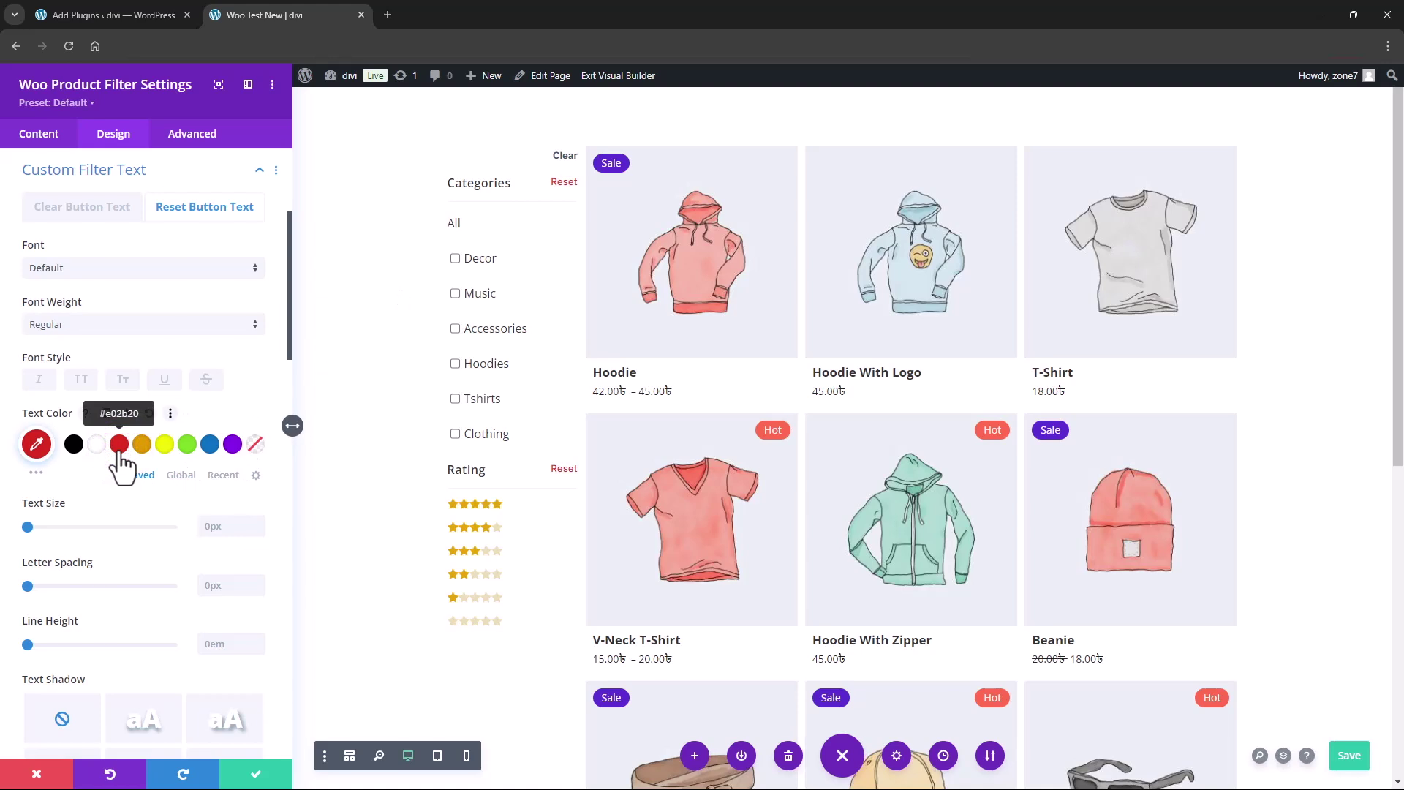
{"action": "left_click", "coordinate": [232, 444]}
{"action": "scroll", "coordinate": [97, 438], "scroll_direction": "down", "scroll_amount": 2}
{"action": "scroll", "coordinate": [97, 437], "scroll_direction": "up", "scroll_amount": 6}
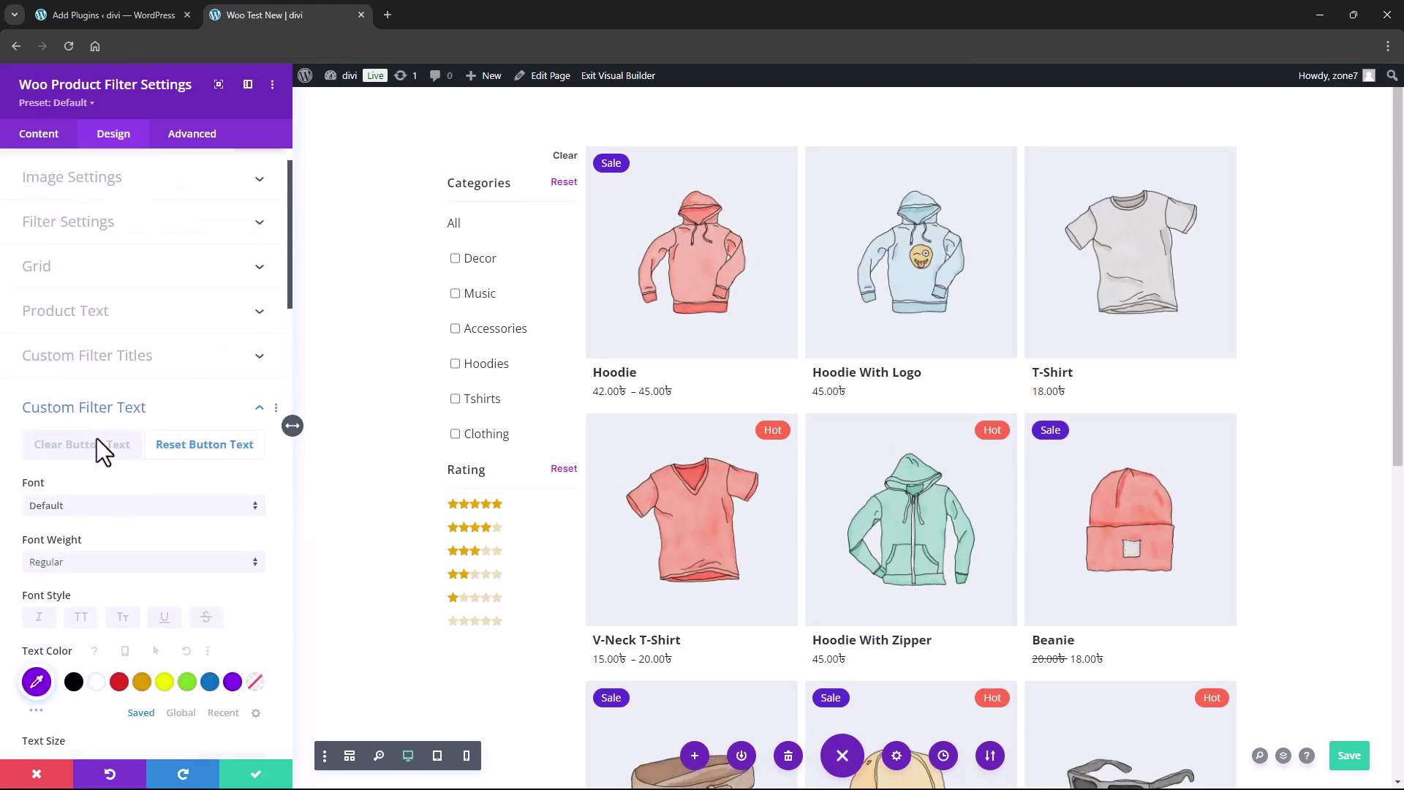
{"action": "left_click", "coordinate": [77, 430]}
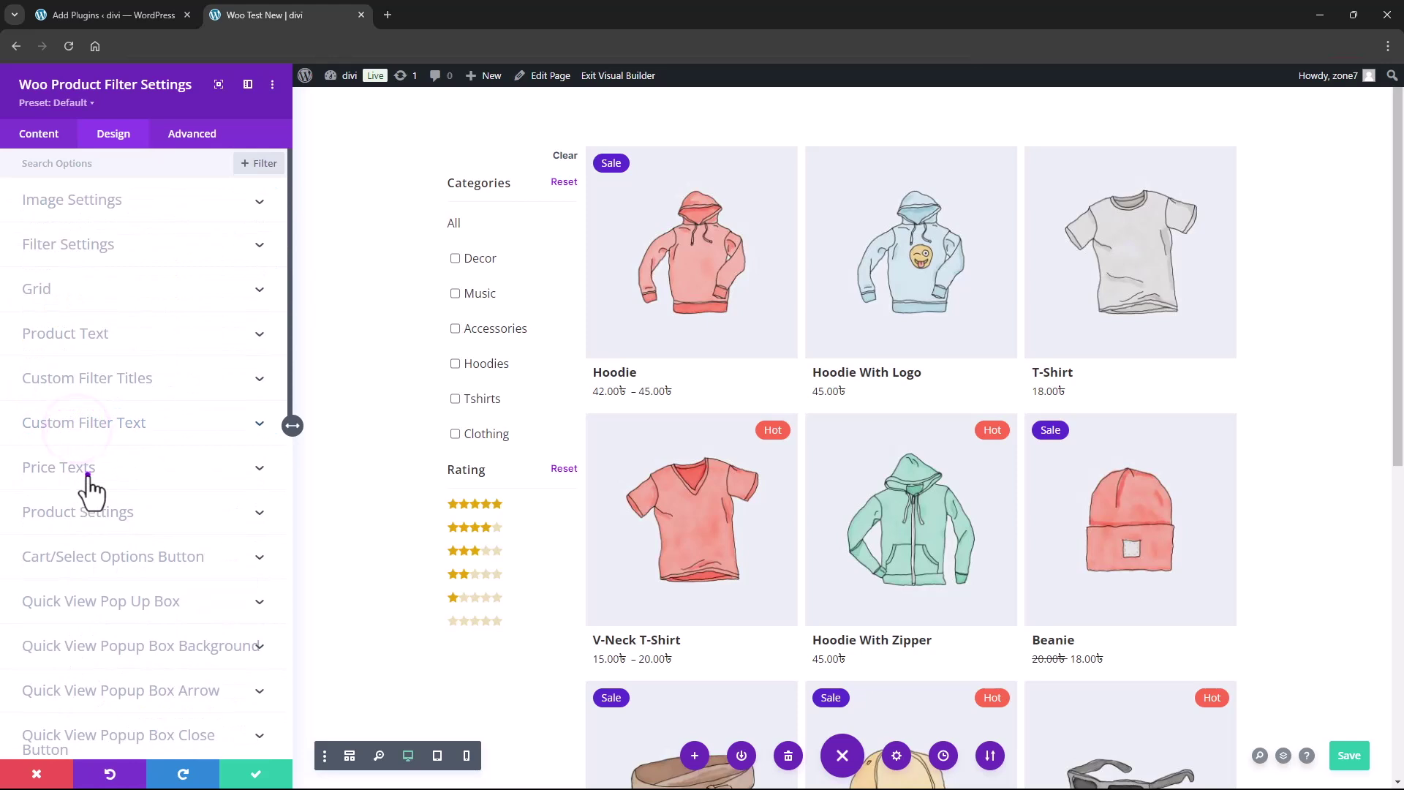
{"action": "left_click", "coordinate": [88, 469]}
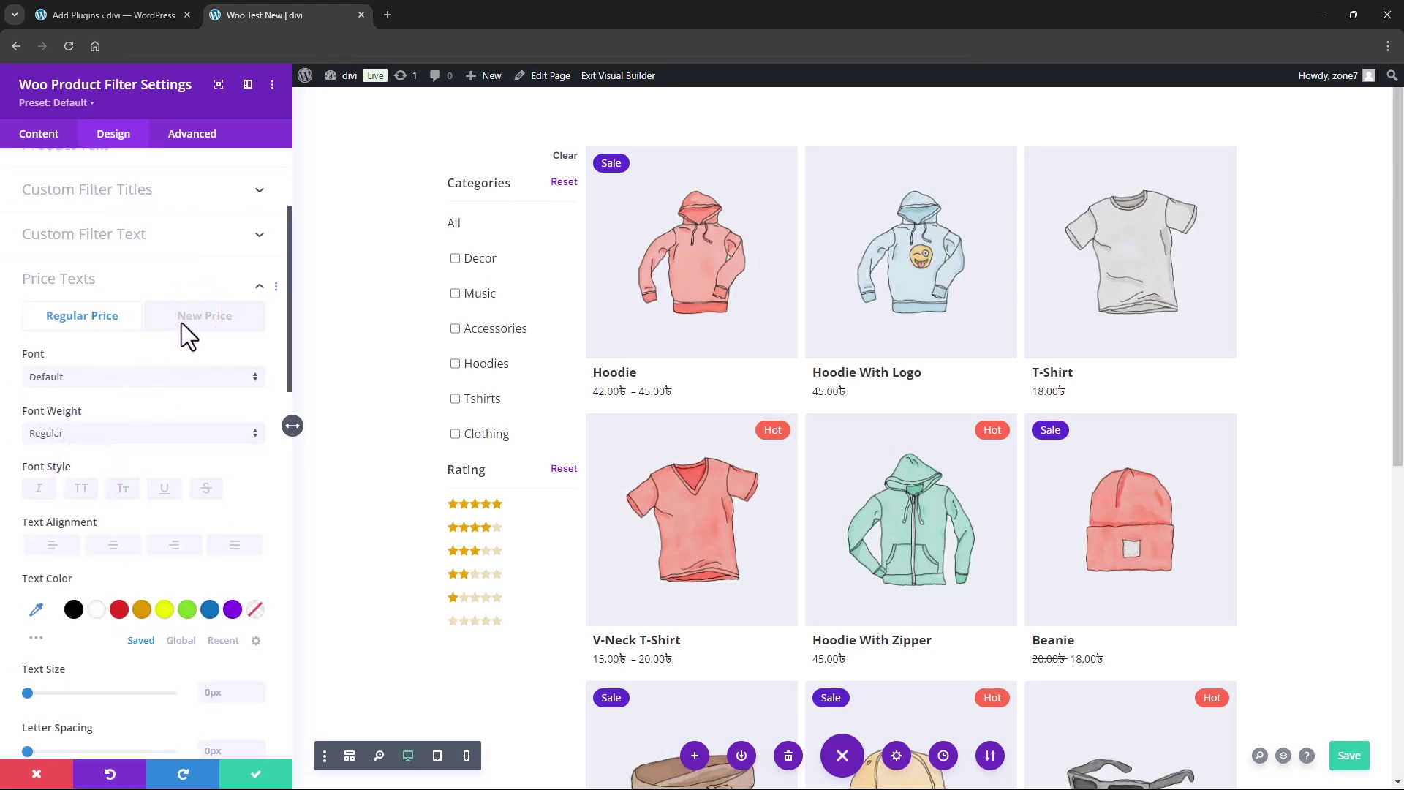
{"action": "scroll", "coordinate": [84, 449], "scroll_direction": "down", "scroll_amount": 2}
{"action": "left_click", "coordinate": [85, 324]}
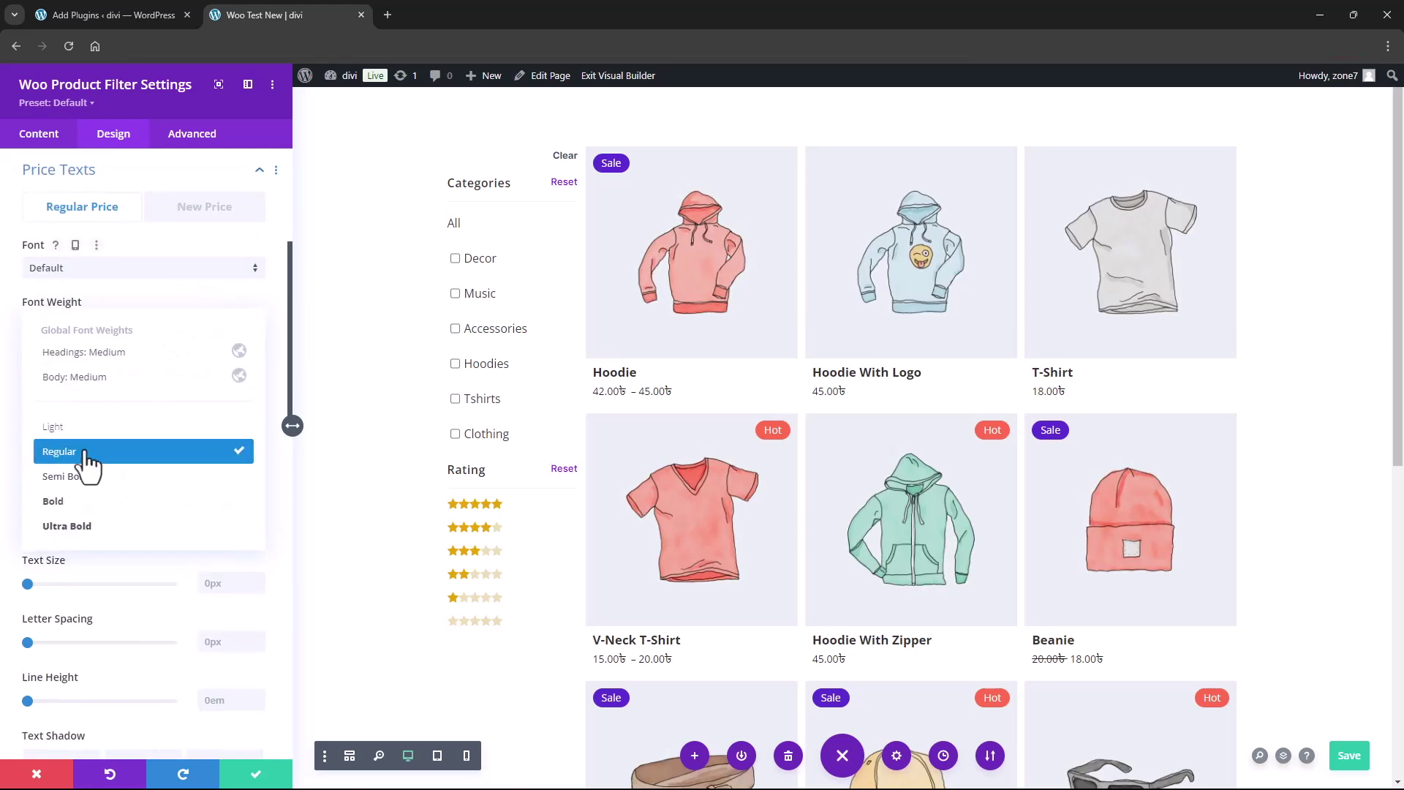
{"action": "left_click", "coordinate": [164, 610]}
{"action": "scroll", "coordinate": [164, 610], "scroll_direction": "down", "scroll_amount": 5}
{"action": "scroll", "coordinate": [103, 527], "scroll_direction": "down", "scroll_amount": 2}
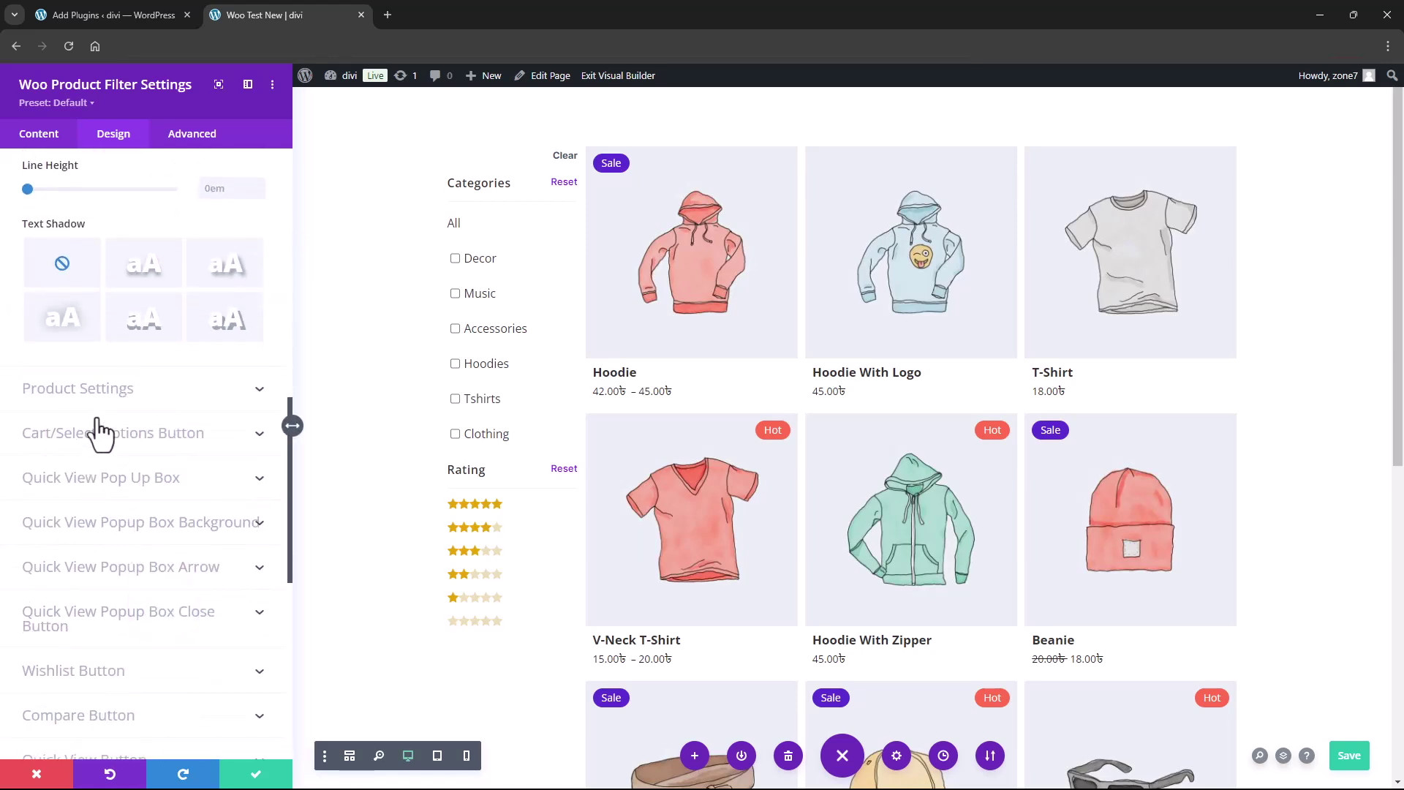
{"action": "scroll", "coordinate": [59, 508], "scroll_direction": "down", "scroll_amount": 1}
{"action": "scroll", "coordinate": [124, 494], "scroll_direction": "down", "scroll_amount": 1}
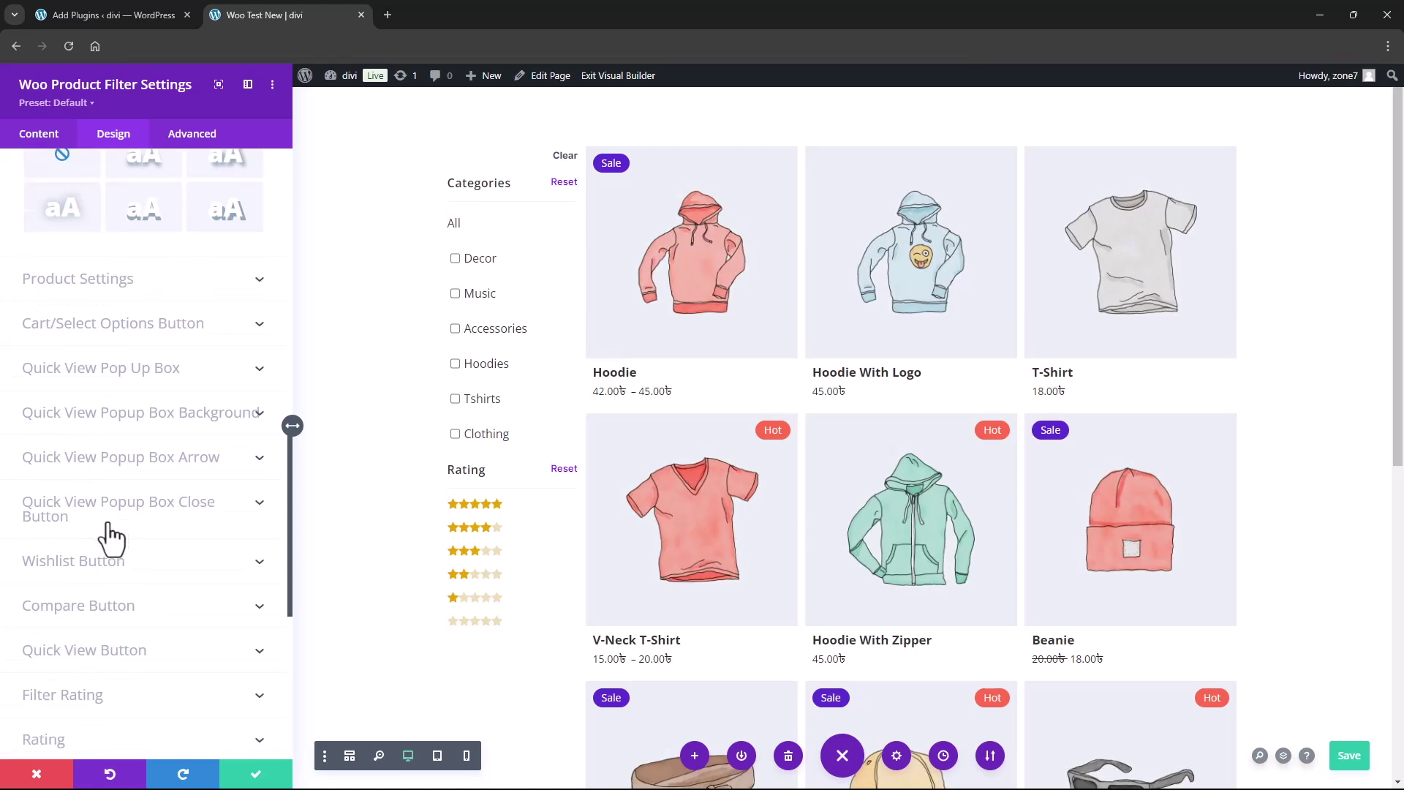
{"action": "scroll", "coordinate": [30, 527], "scroll_direction": "down", "scroll_amount": 3}
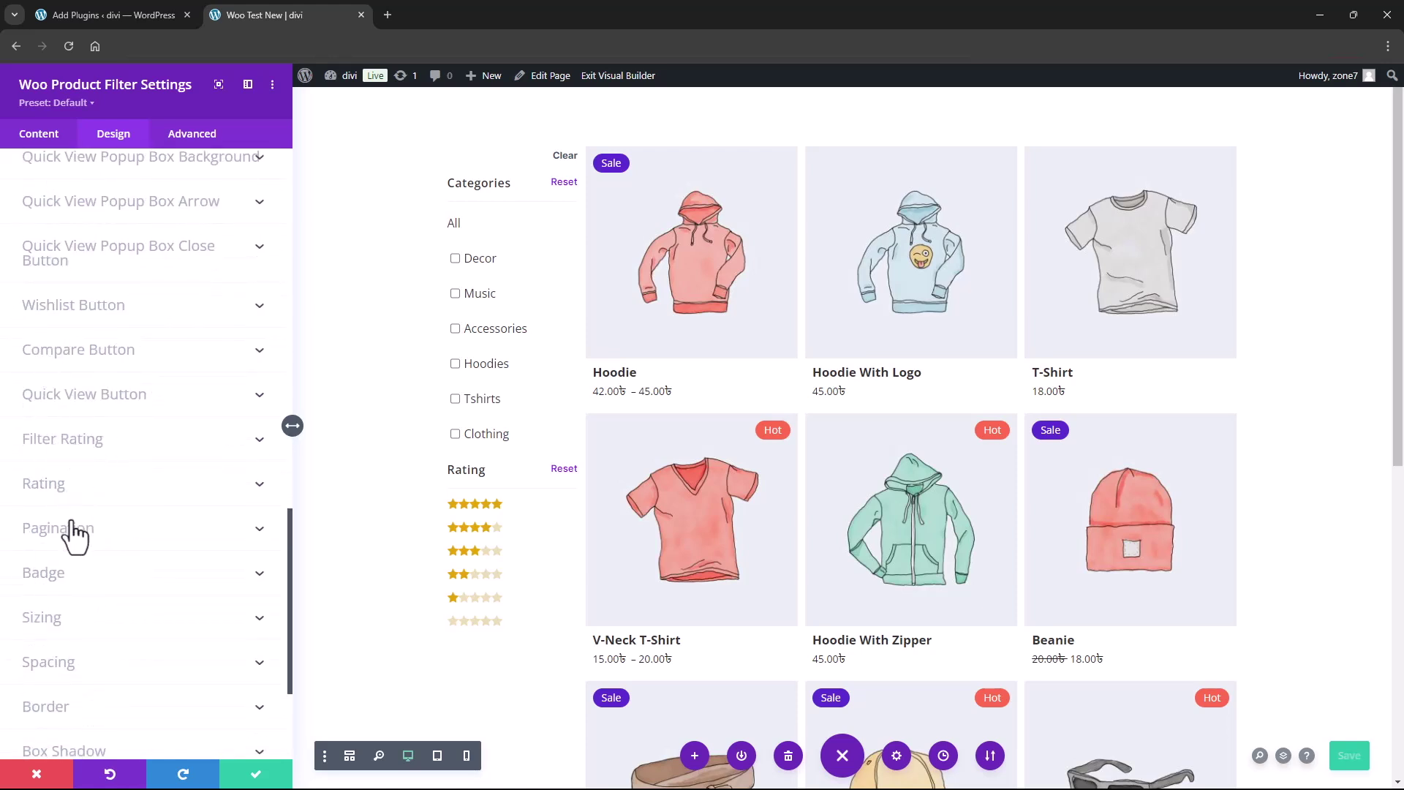
Save the page after briefly reviewing the Pagination design settings
{"action": "left_click", "coordinate": [73, 520]}
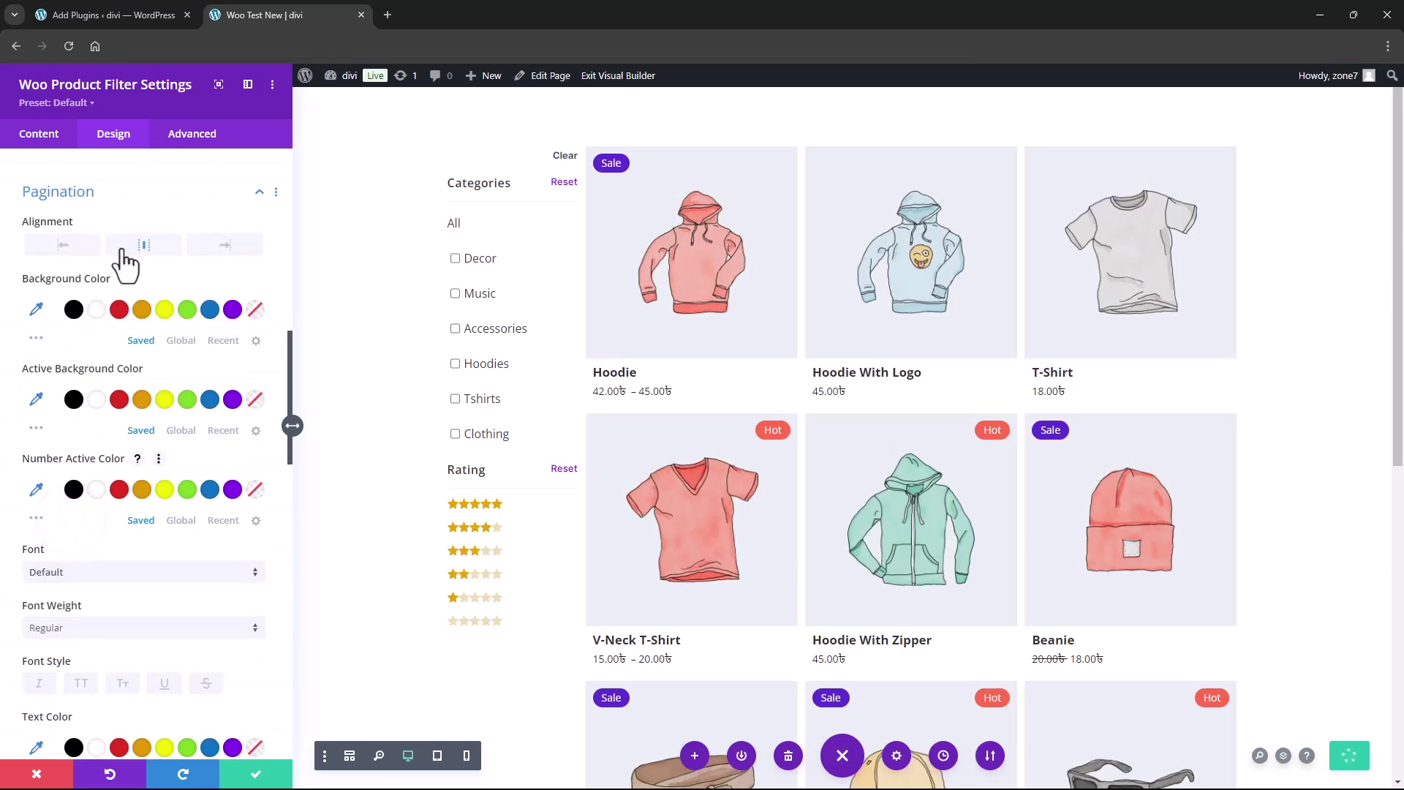
{"action": "scroll", "coordinate": [1288, 551], "scroll_direction": "down", "scroll_amount": 8}
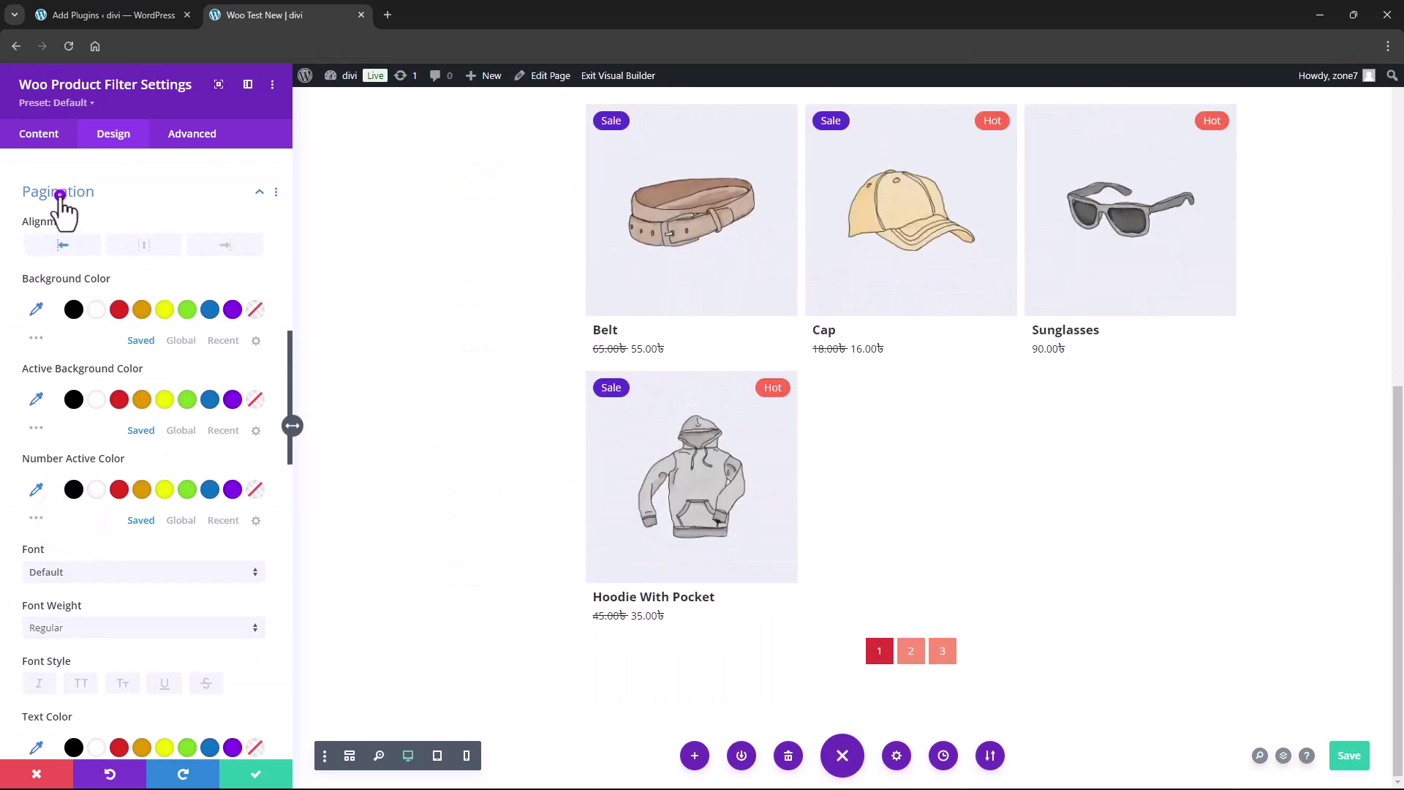
{"action": "left_click", "coordinate": [62, 196]}
{"action": "scroll", "coordinate": [73, 476], "scroll_direction": "up", "scroll_amount": 1}
{"action": "scroll", "coordinate": [65, 482], "scroll_direction": "up", "scroll_amount": 1}
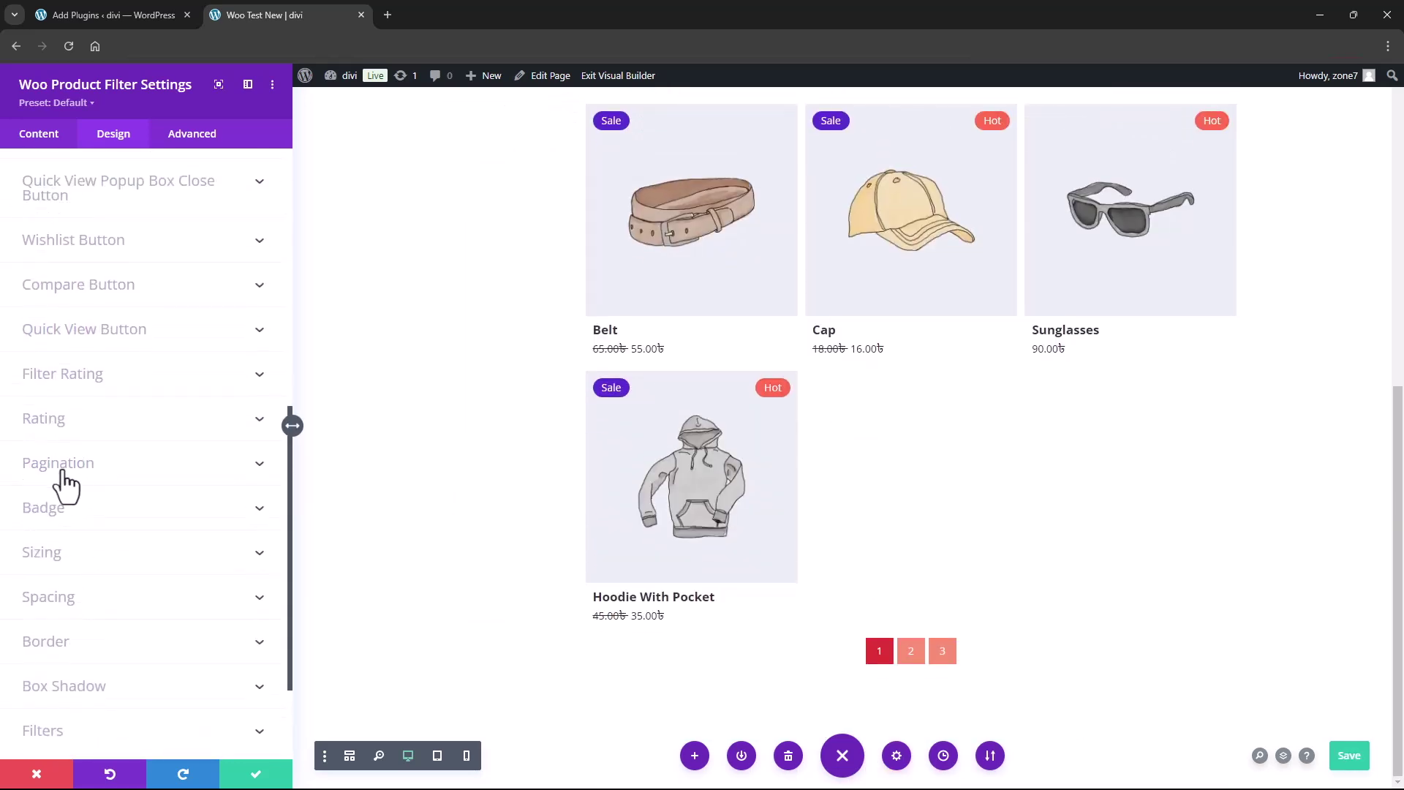
{"action": "left_click", "coordinate": [1344, 754]}
On the live page, test the Tshirts and Music filters, reset them, and open product page 2
{"action": "middle_click", "coordinate": [600, 77]}
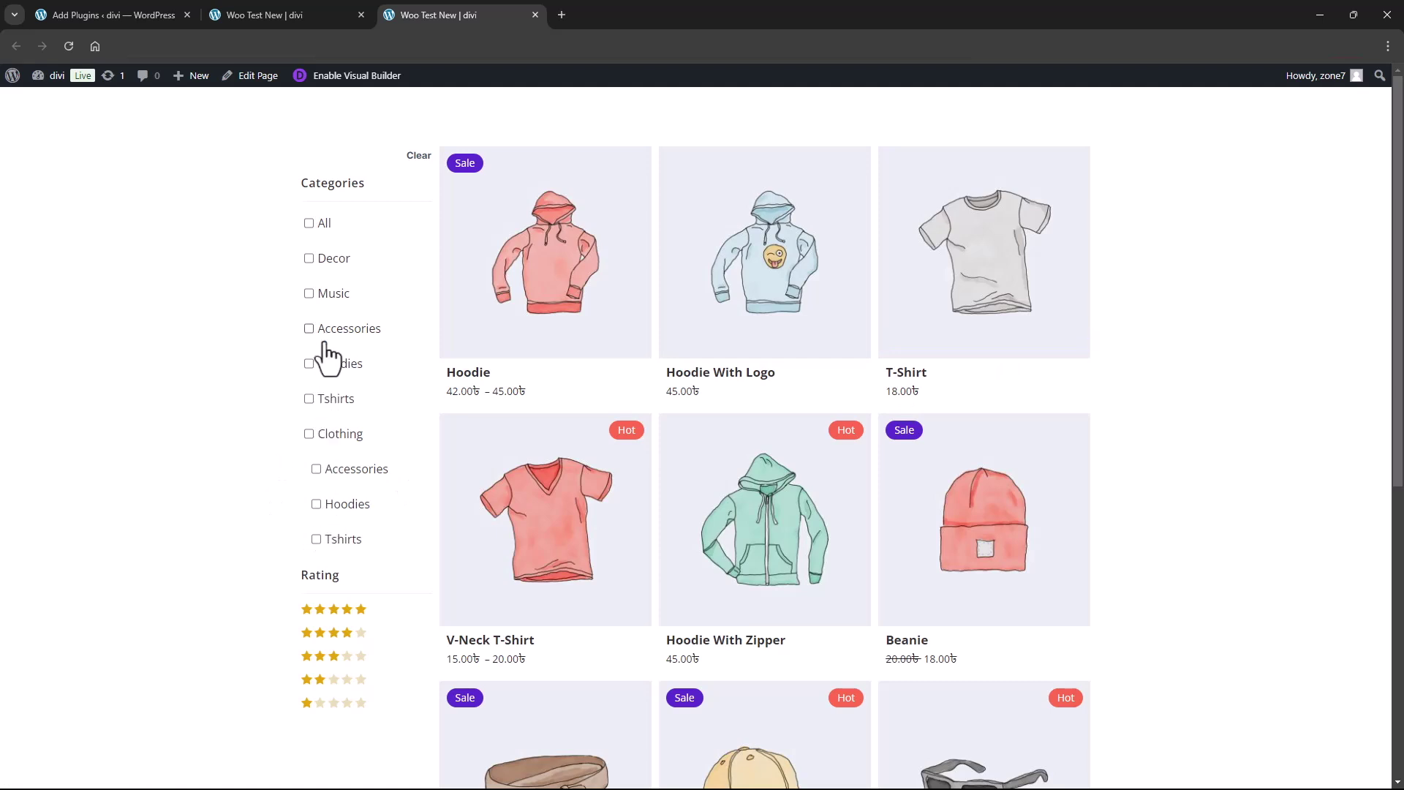
{"action": "scroll", "coordinate": [622, 541], "scroll_direction": "down", "scroll_amount": 2}
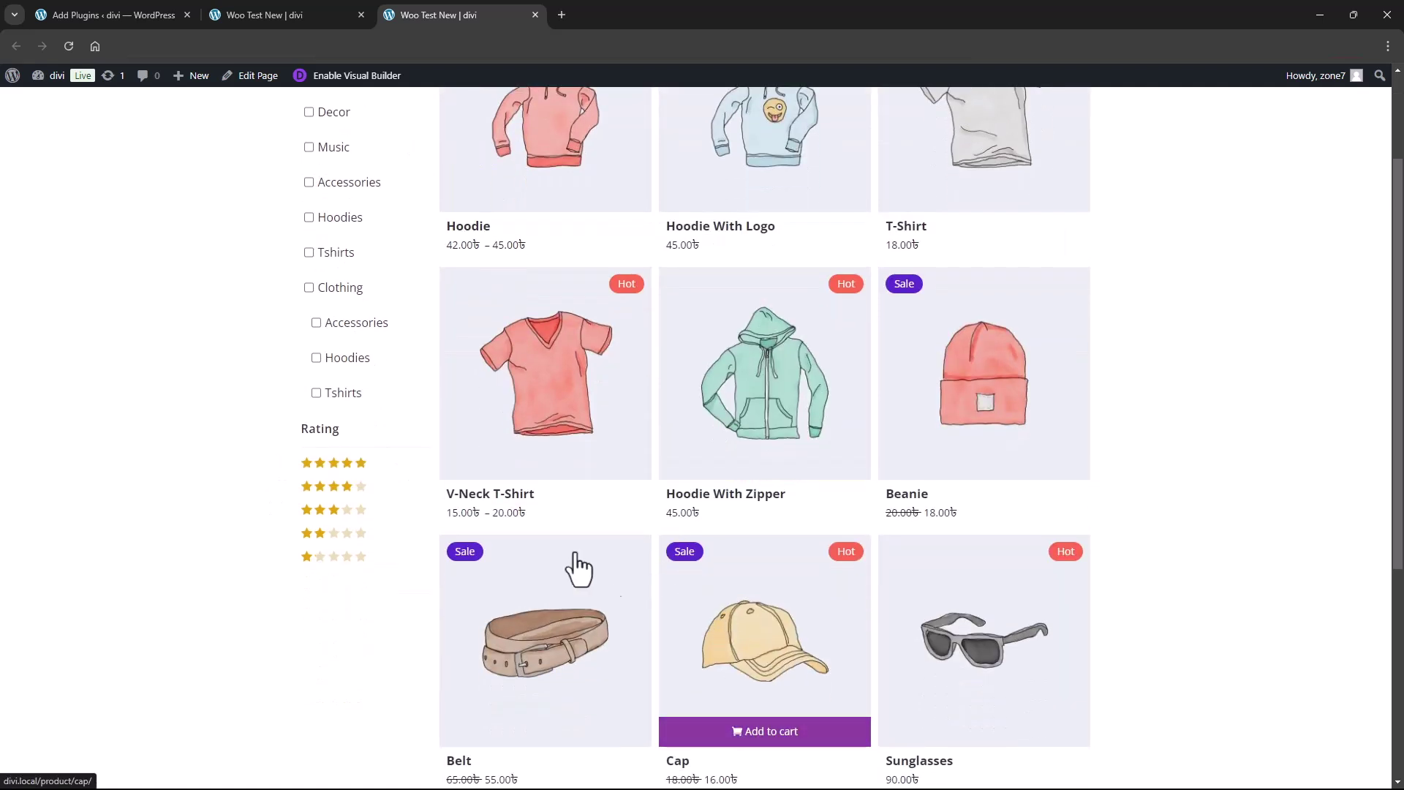
{"action": "left_click", "coordinate": [308, 252]}
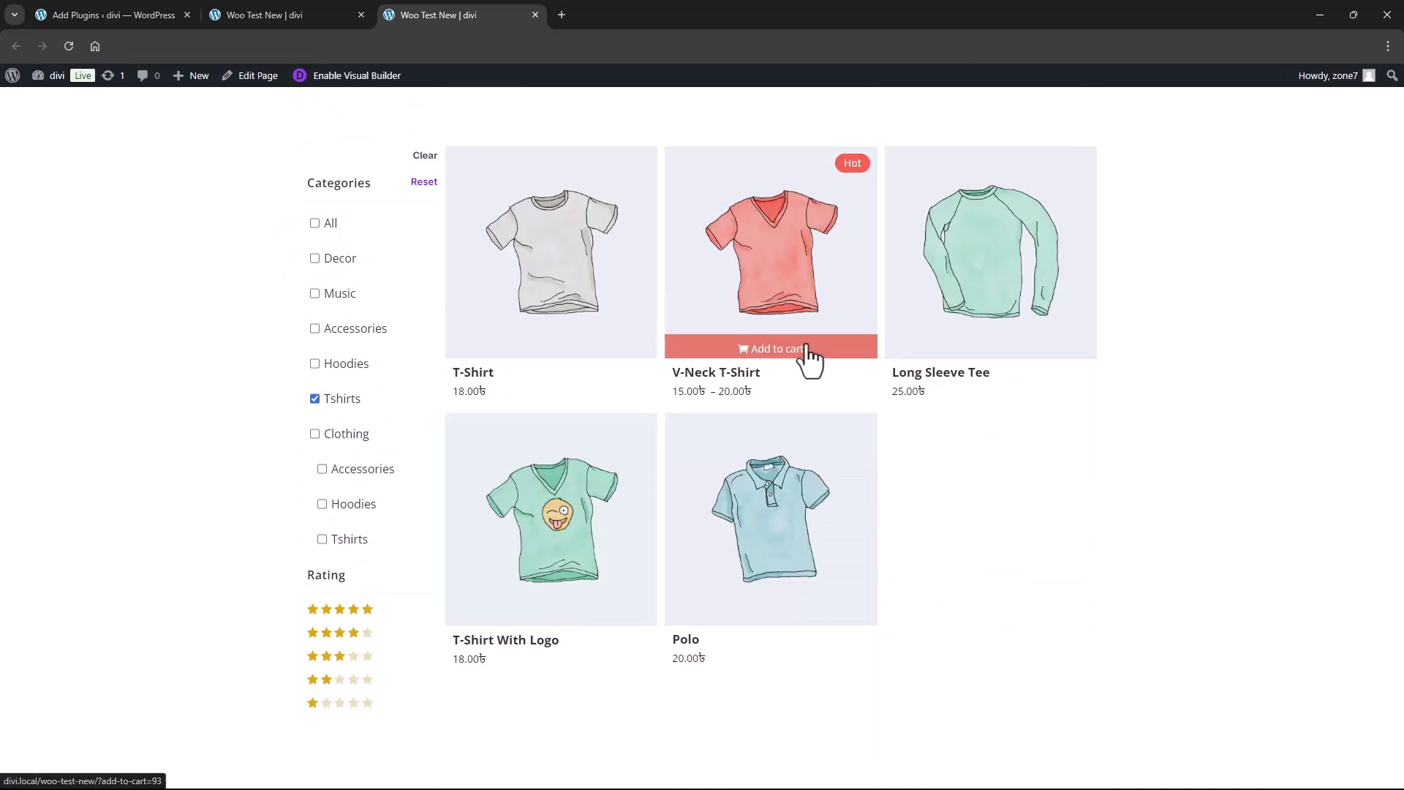
{"action": "left_click", "coordinate": [326, 292]}
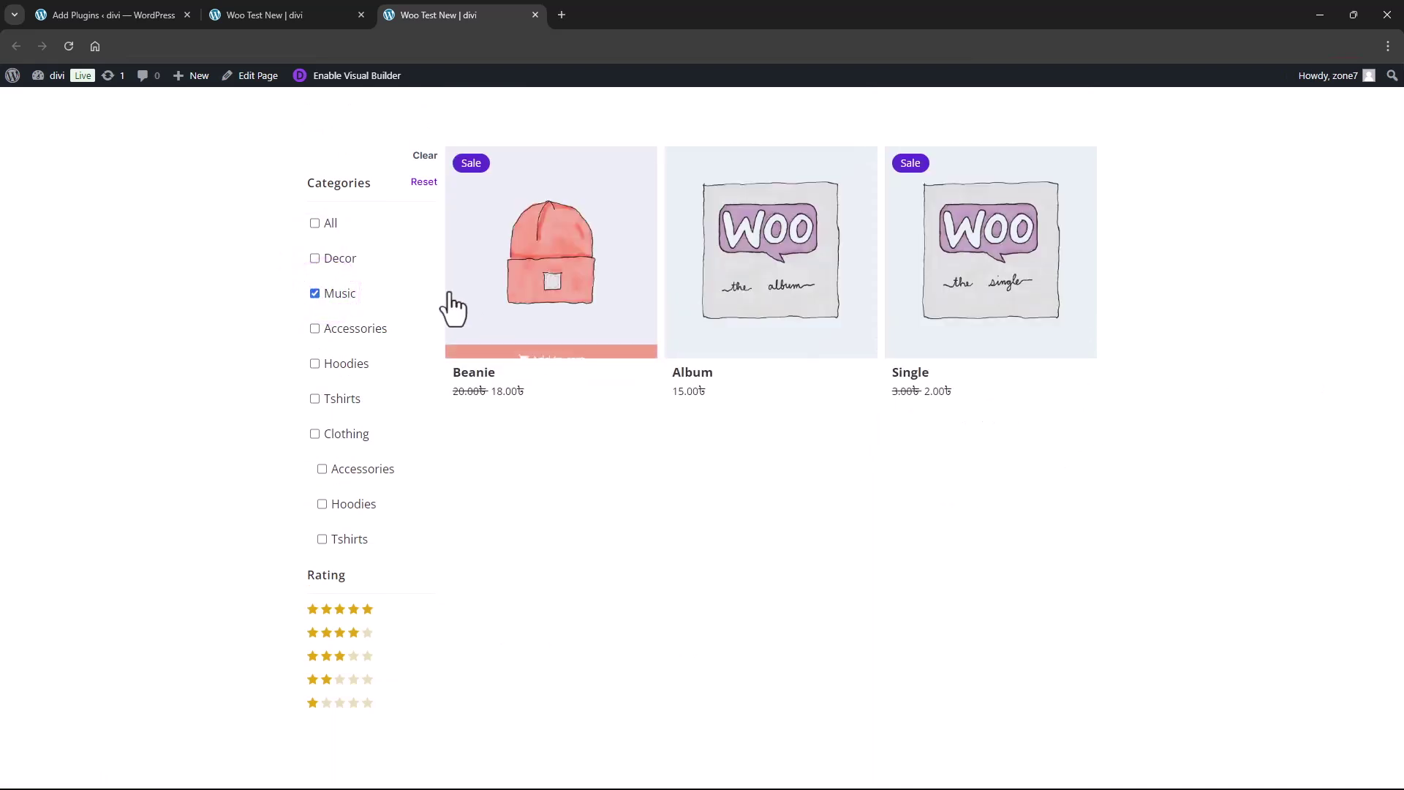
{"action": "left_click", "coordinate": [421, 183]}
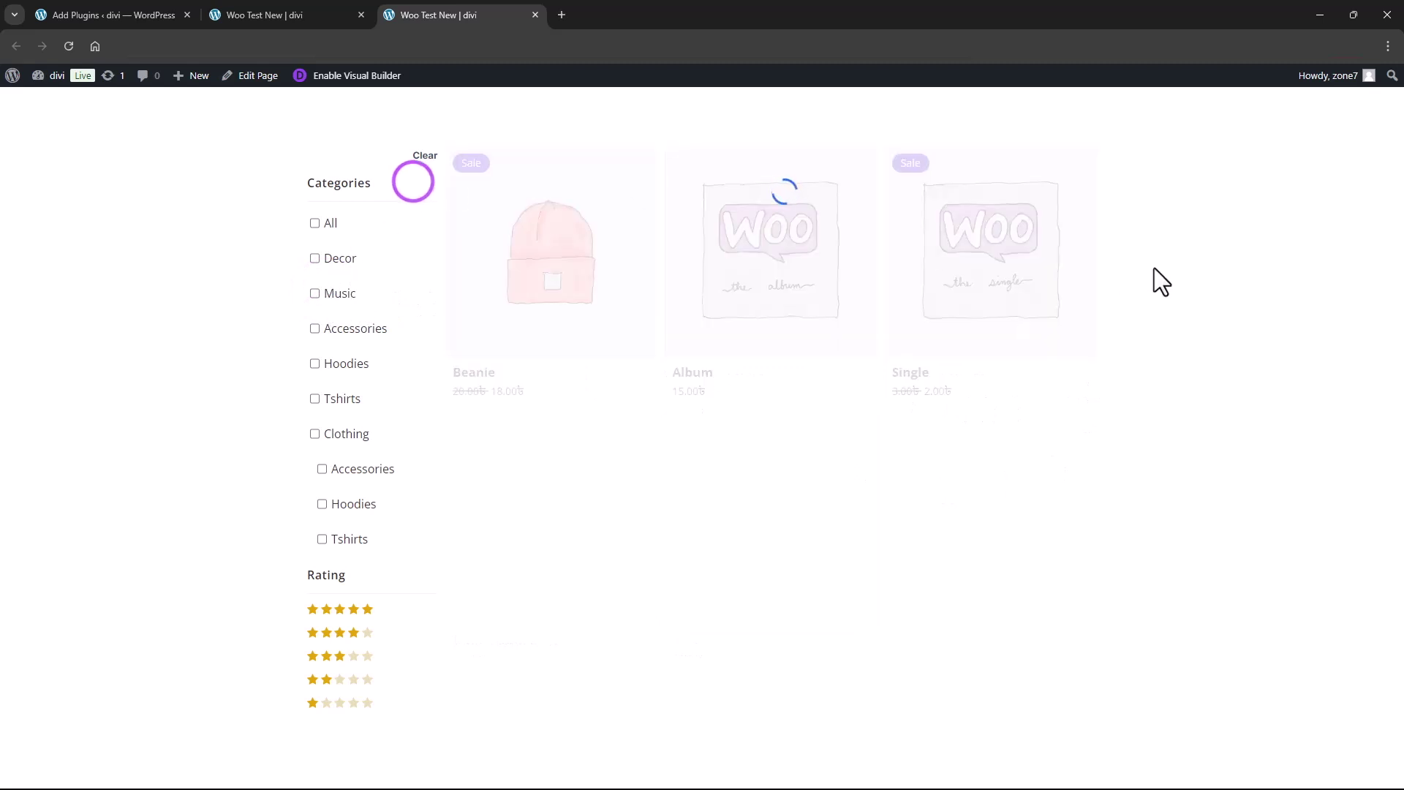
{"action": "scroll", "coordinate": [1154, 267], "scroll_direction": "down", "scroll_amount": 5}
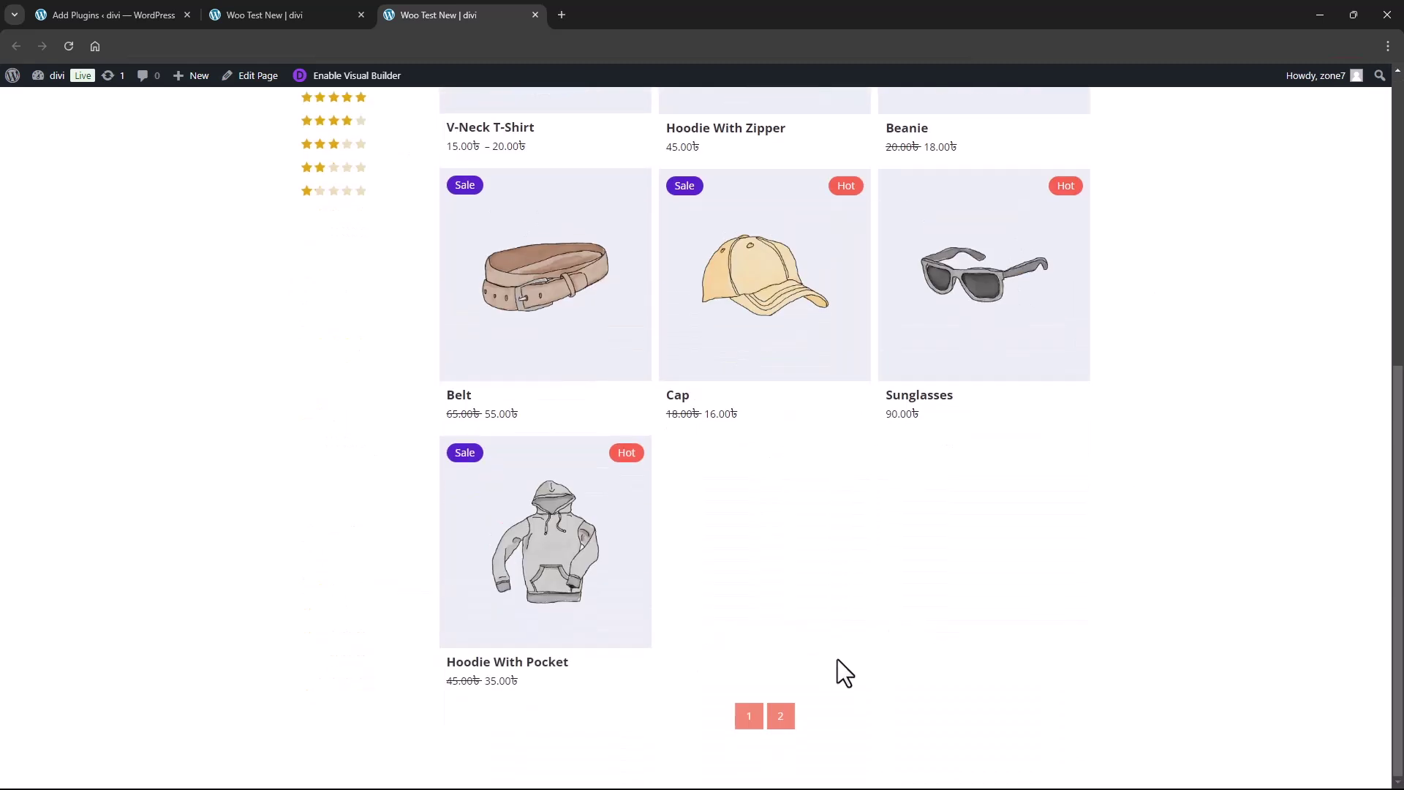
{"action": "left_click", "coordinate": [778, 717]}
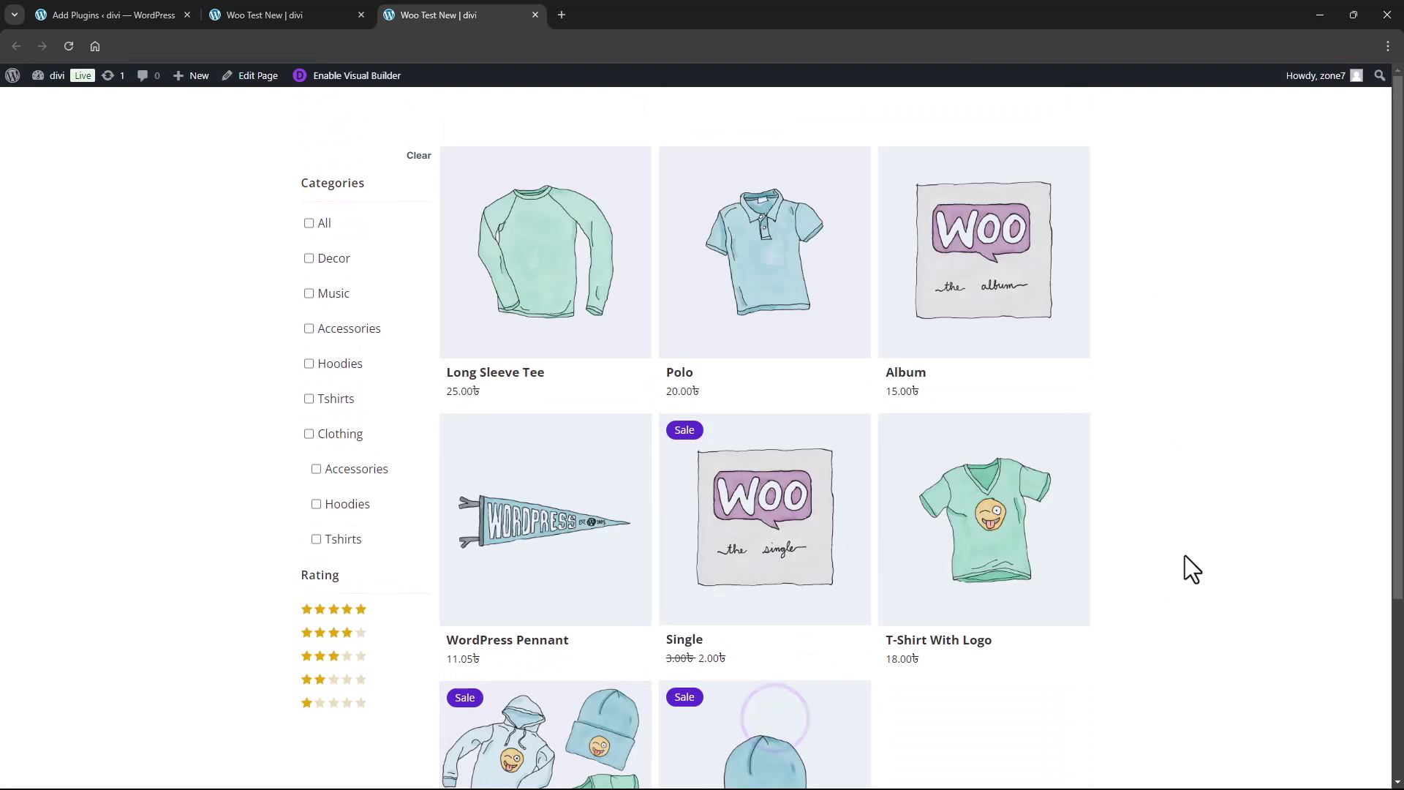